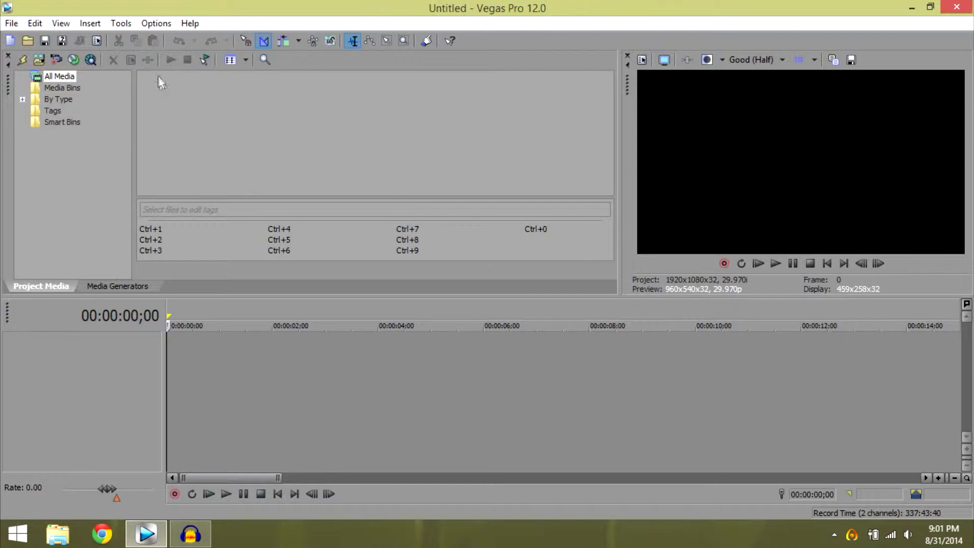
Import 1.mp4 from the one-offs ep2 Video folder into the project media.
left_click(42, 60)
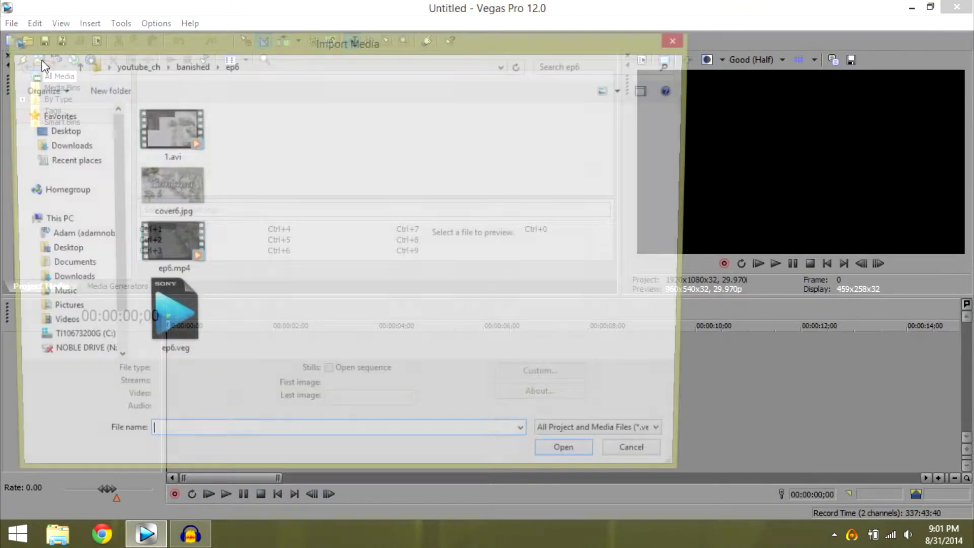
left_click(75, 65)
left_click(75, 66)
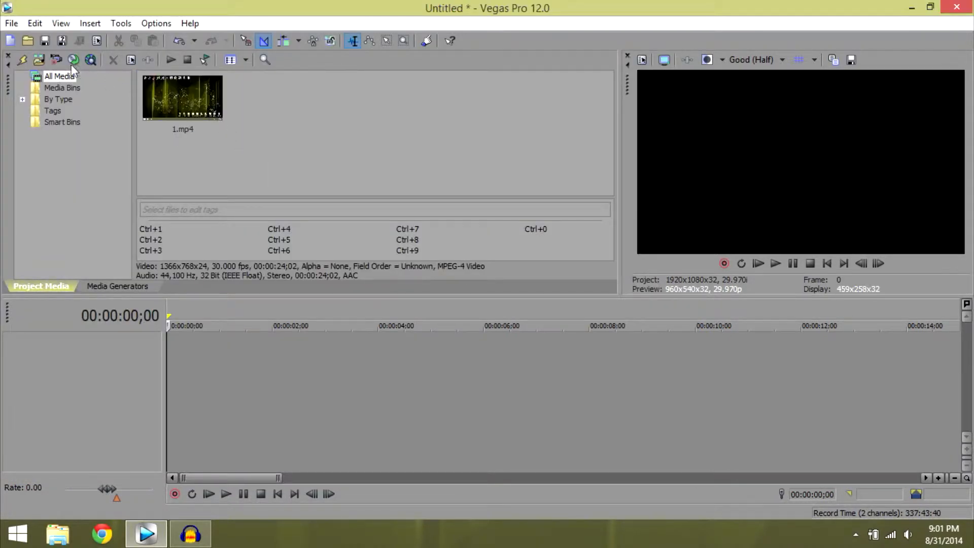
Import INTRO.mp4 from the youtube_ch folder into the project media.
left_click(38, 60)
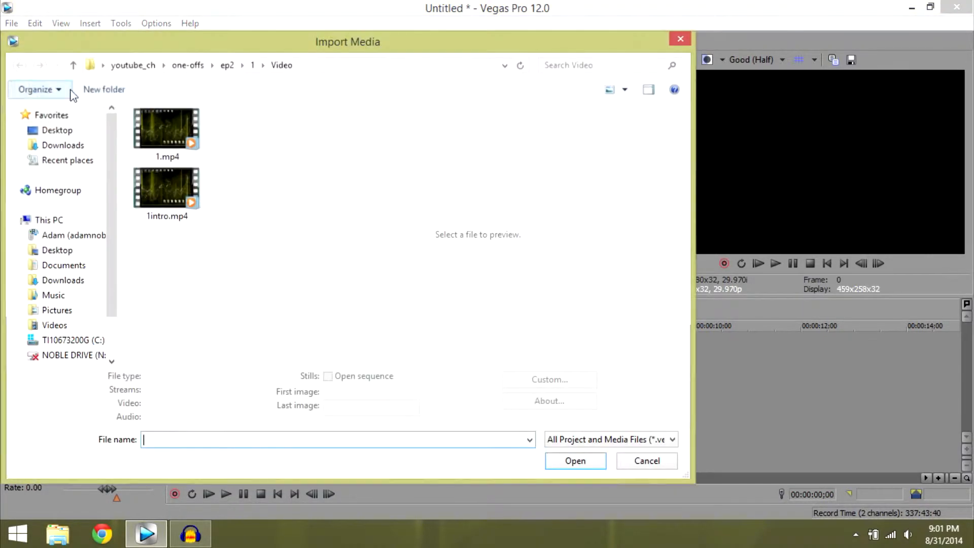
left_click(71, 66)
left_click(72, 65)
left_click(72, 66)
left_click(72, 66)
left_click_drag(257, 162, 260, 318)
left_click(200, 148)
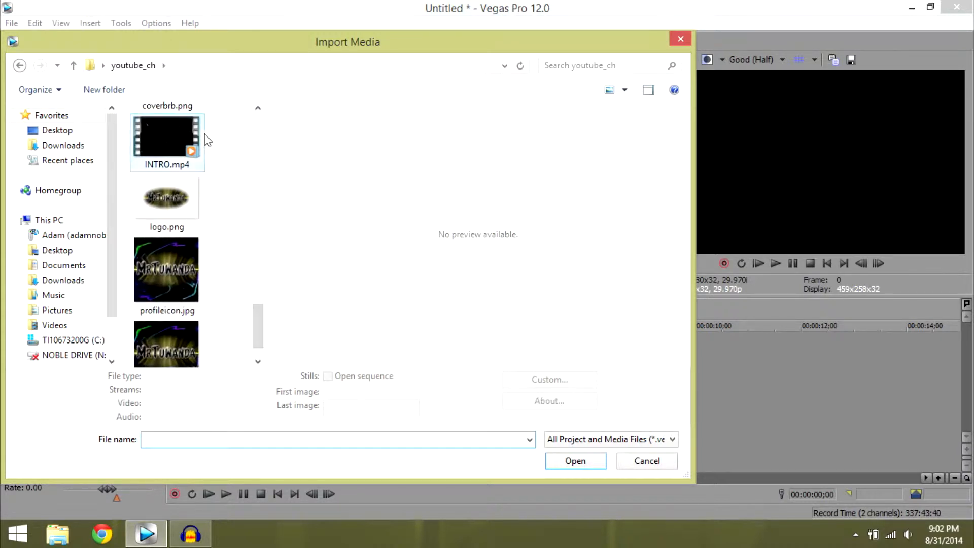
double_click(181, 135)
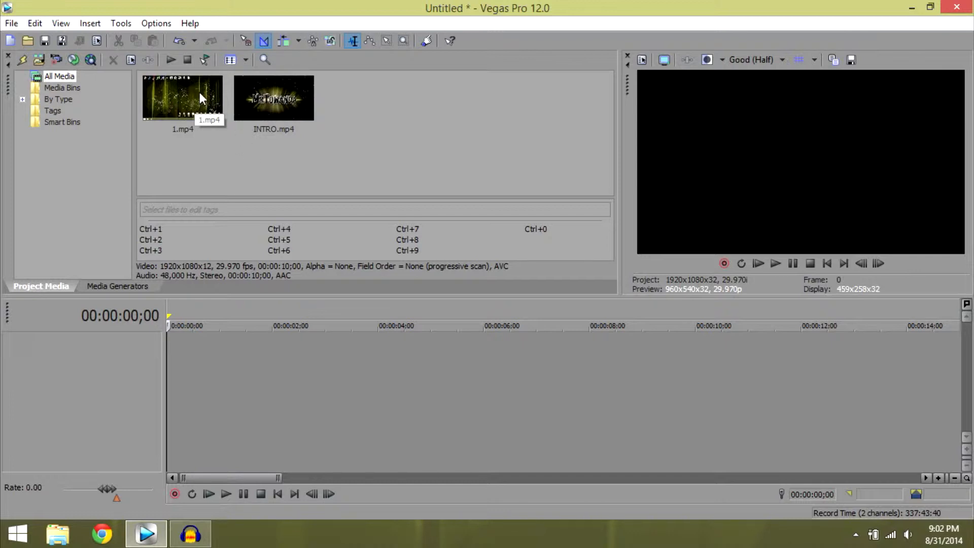
Place INTRO.mp4 at the start of the timeline with the project video settings matched to it, and make the video track slightly taller.
left_click(300, 108)
left_click_drag(299, 108, 290, 324)
left_click_drag(155, 383, 156, 379)
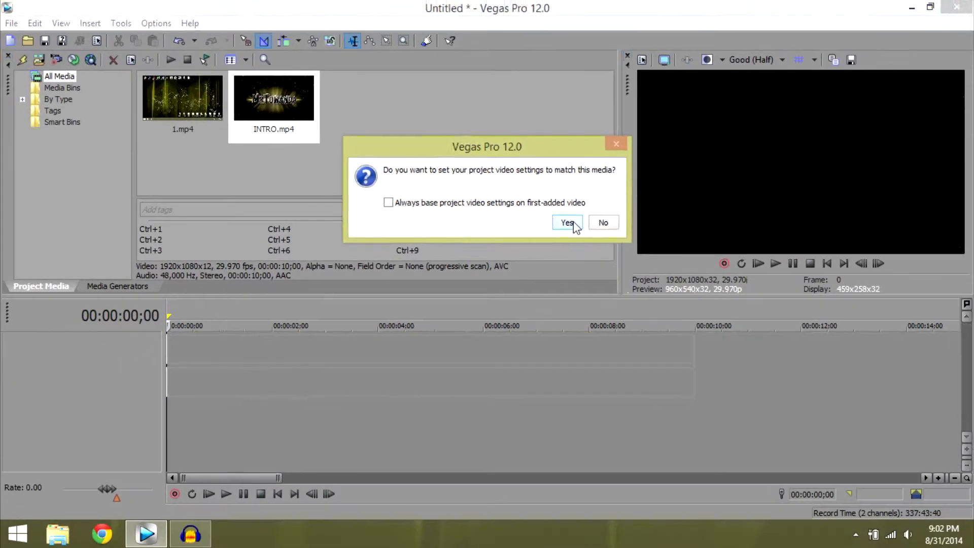
left_click(741, 365)
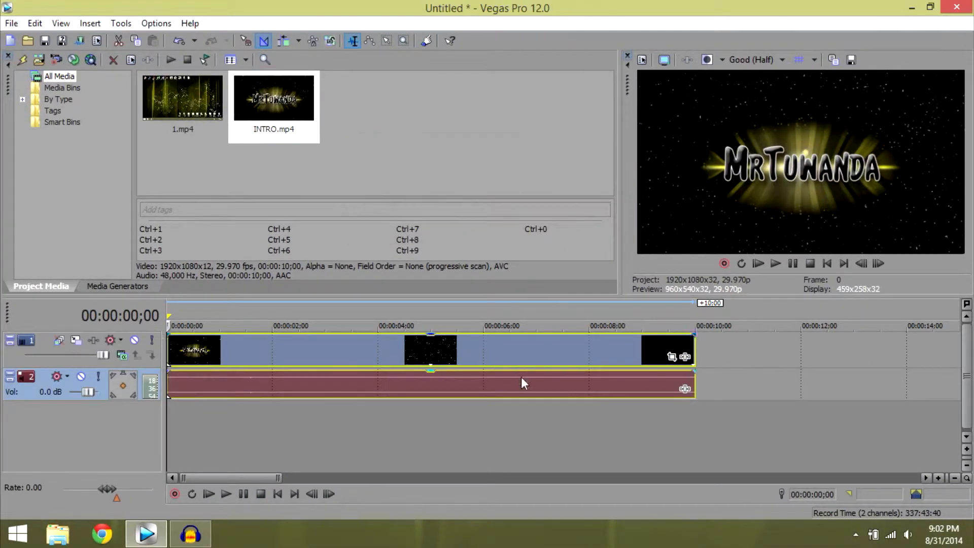
left_click_drag(126, 368, 126, 377)
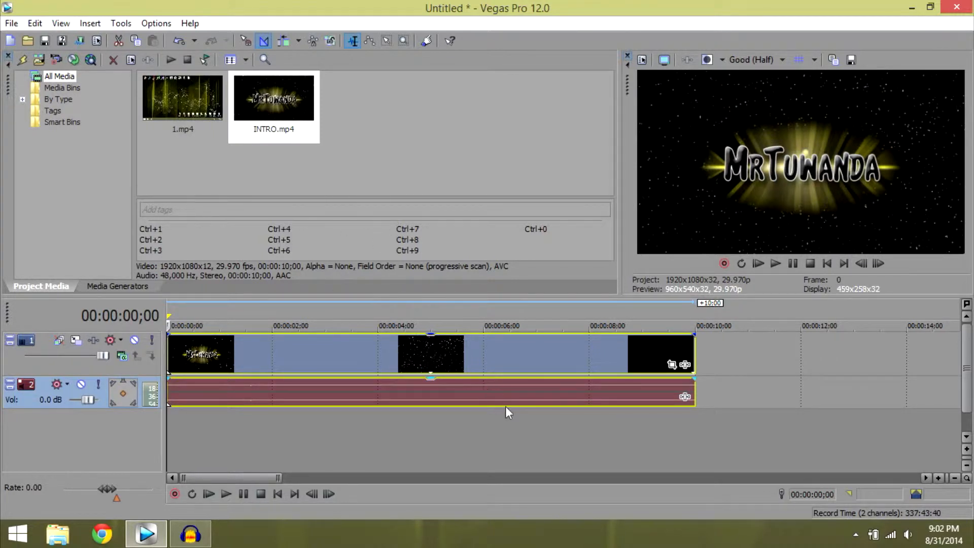
Split the intro clip at about 00:00:06;13 and delete the part after the split.
left_click(506, 418)
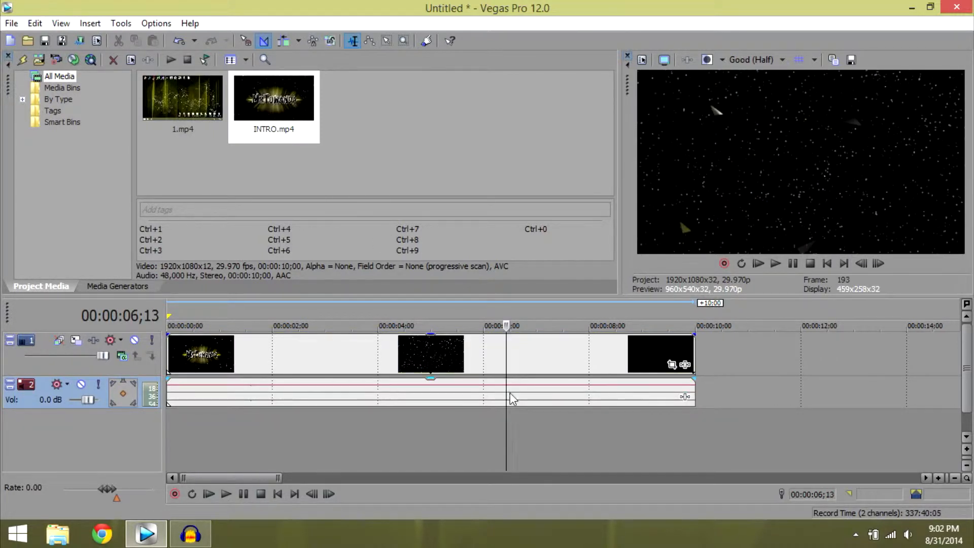
key("s")
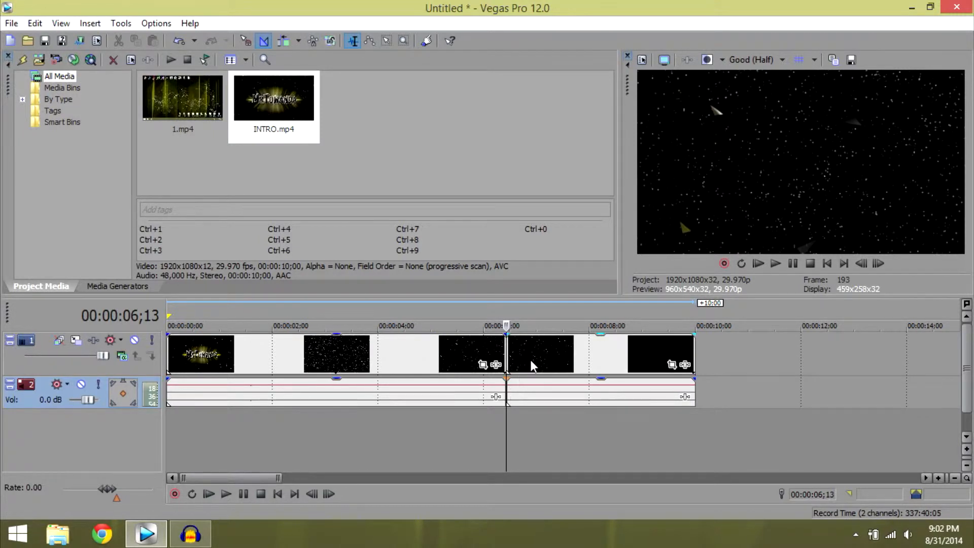
left_click(530, 359)
key("Delete")
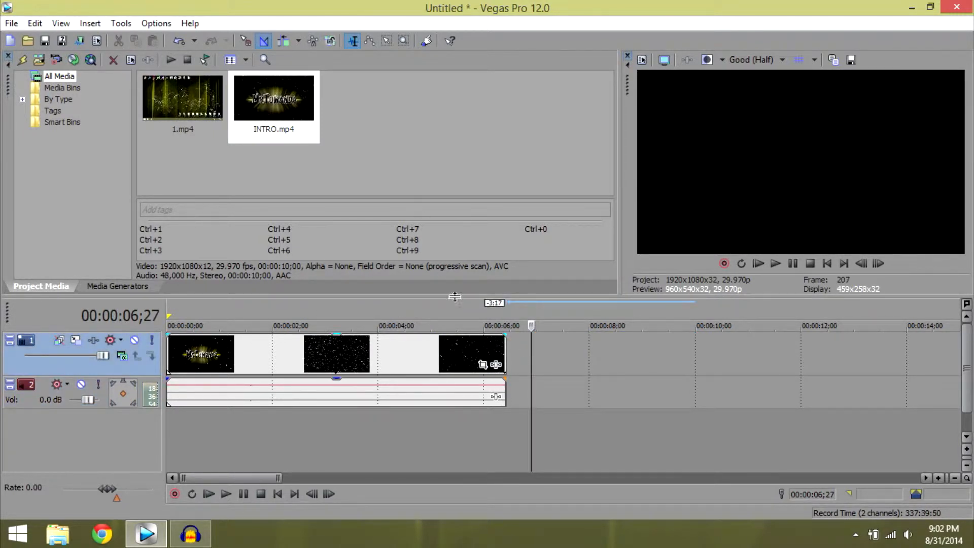
Add 1.mp4 after the intro and overlap it with the intro's end for a crossfade of about 1;23.
left_click_drag(196, 86, 592, 357)
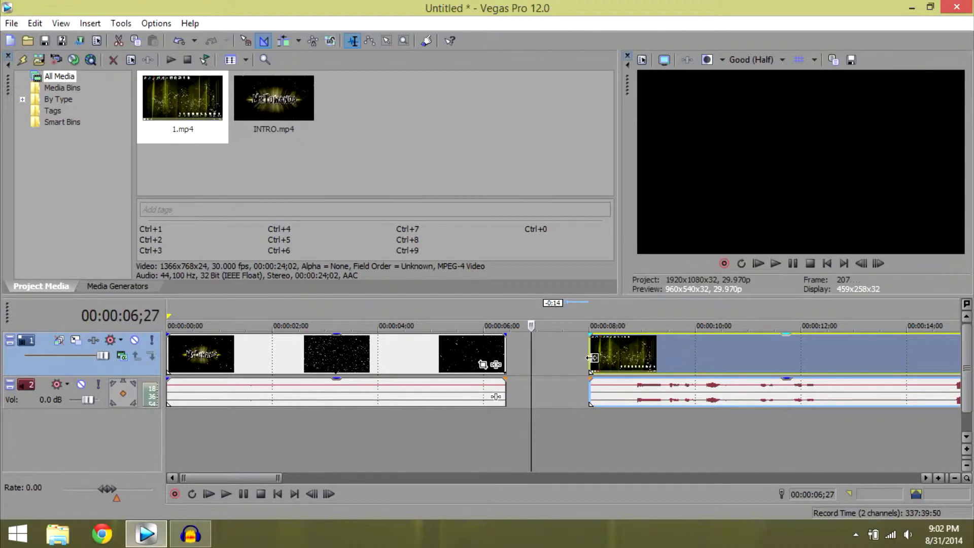
left_click_drag(822, 354, 646, 352)
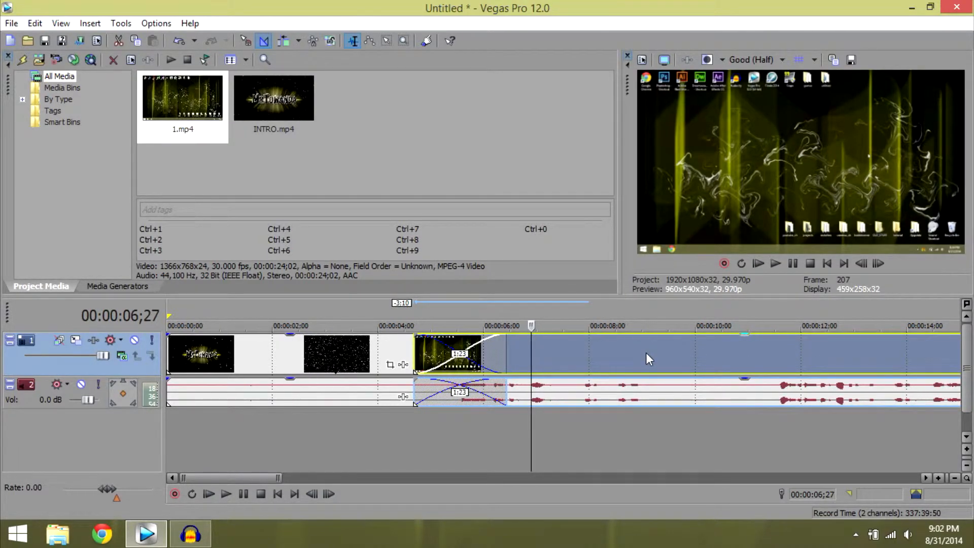
Play the timeline from the start to review the crossfade from the intro into 1.mp4, pausing past the transition.
left_click(168, 418)
left_click(775, 261)
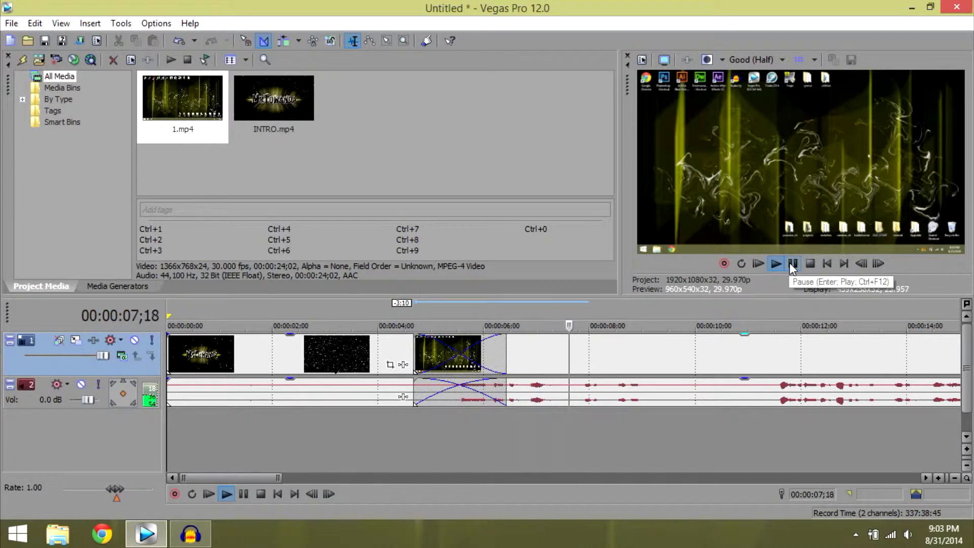
left_click(789, 262)
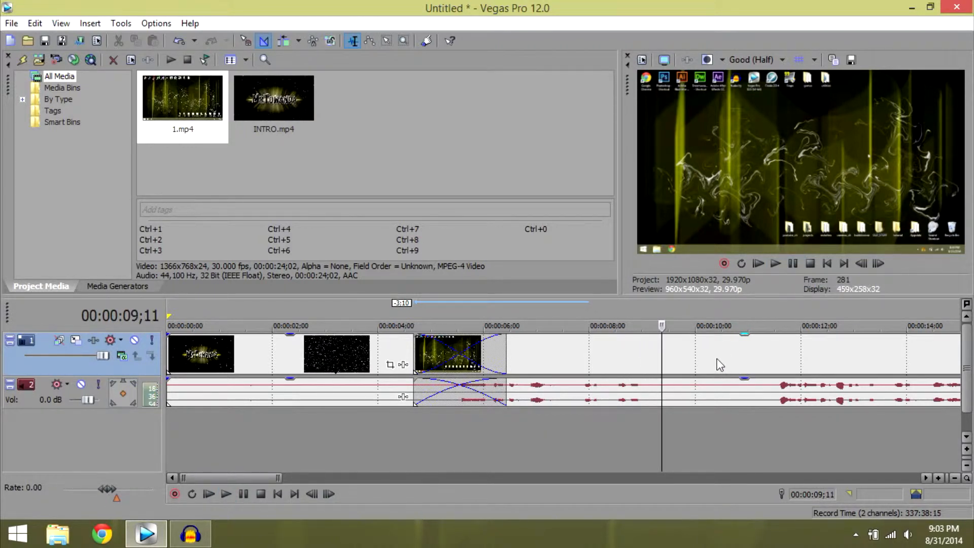
Cut away the part of 1.mp4 before about 00:00:10;24 and overlap the remainder with the intro's end by about 1;25.
left_click(738, 425)
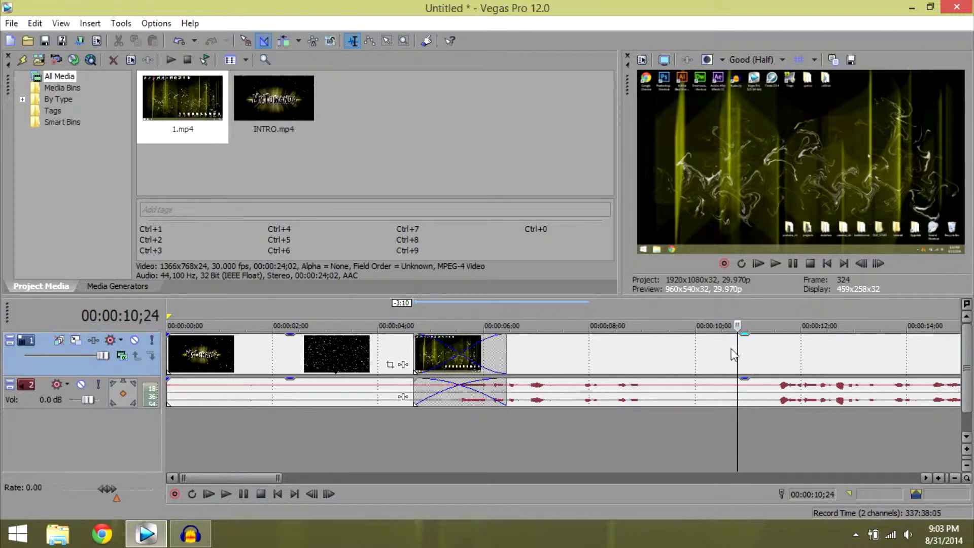
key("s")
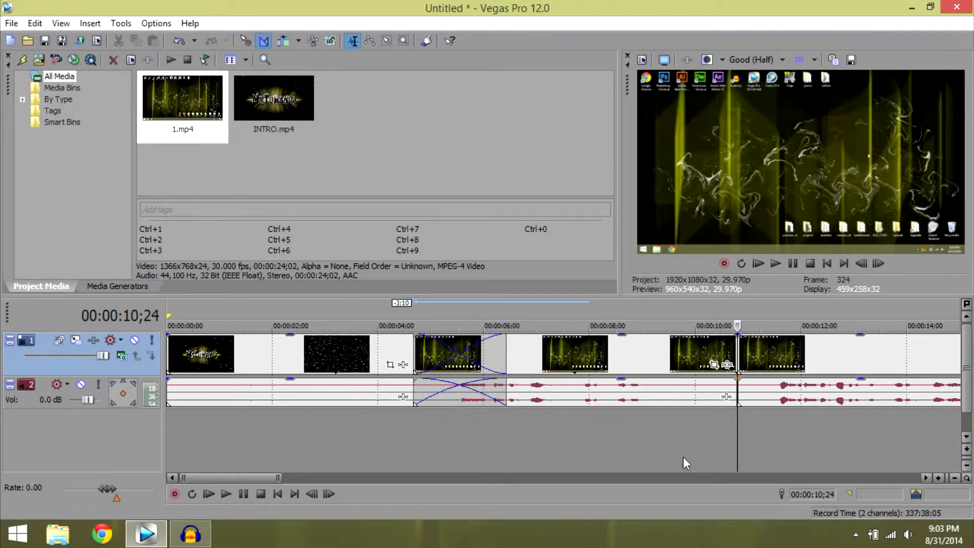
left_click(704, 353, "shift")
key("Delete")
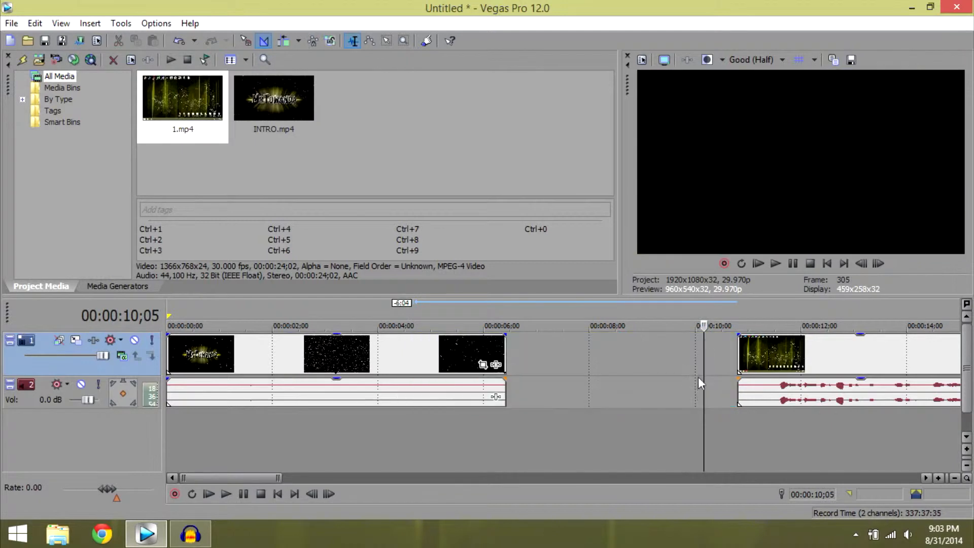
left_click_drag(836, 360, 535, 381)
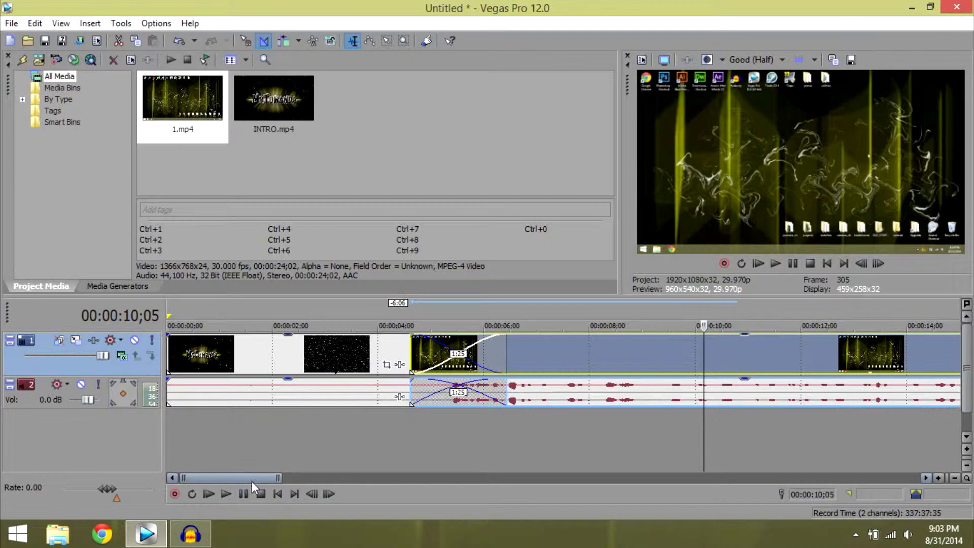
Import banner3.png from the youtube_ch folder into the project media.
left_click_drag(249, 477, 318, 538)
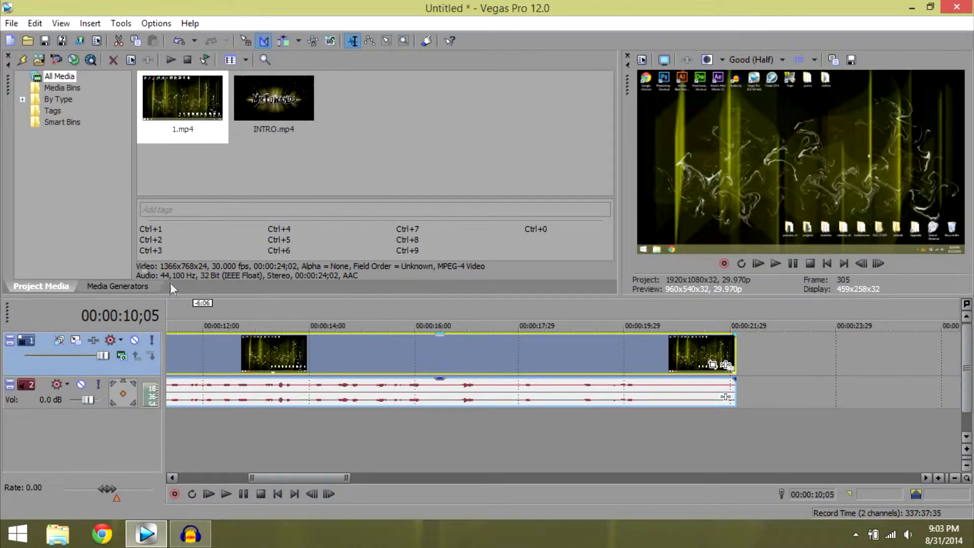
left_click(39, 58)
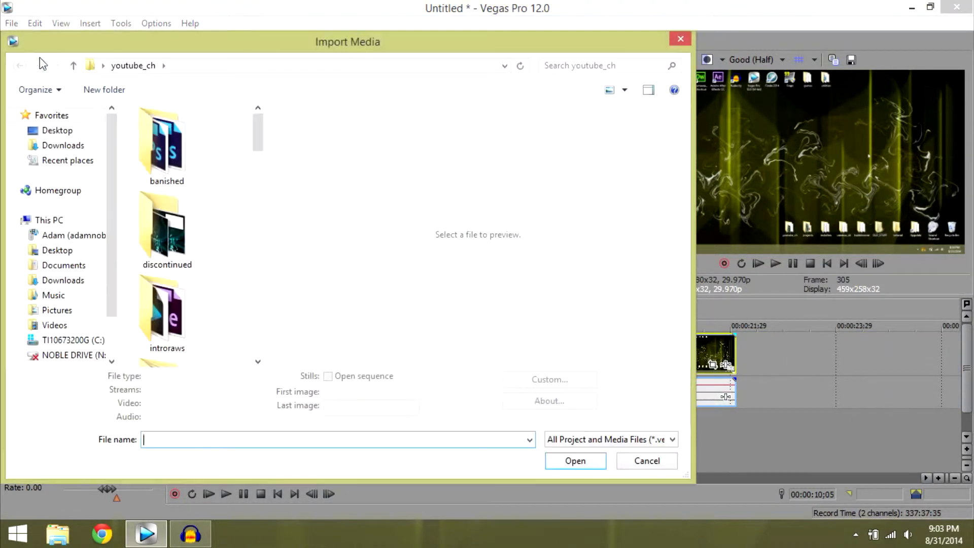
left_click(74, 65)
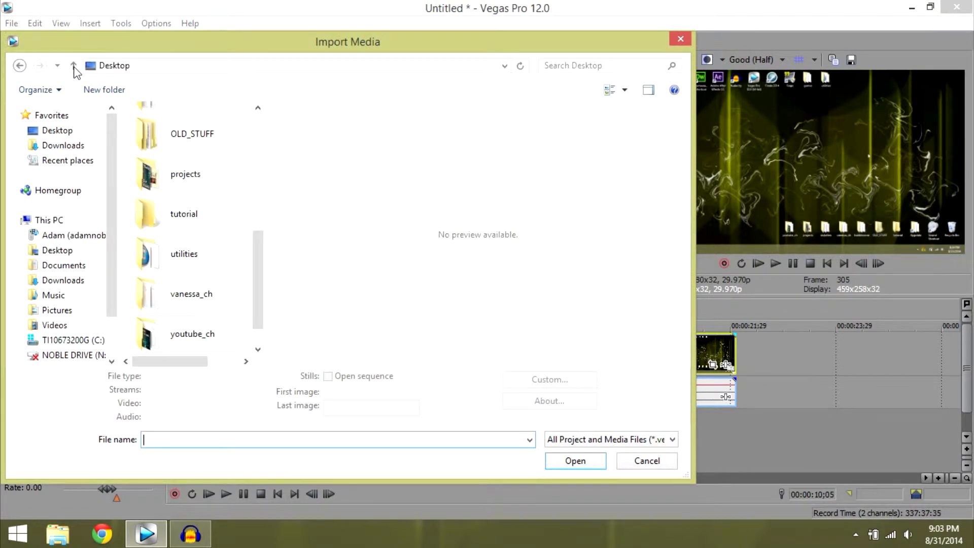
double_click(219, 337)
left_click_drag(257, 127, 251, 241)
left_click(163, 194)
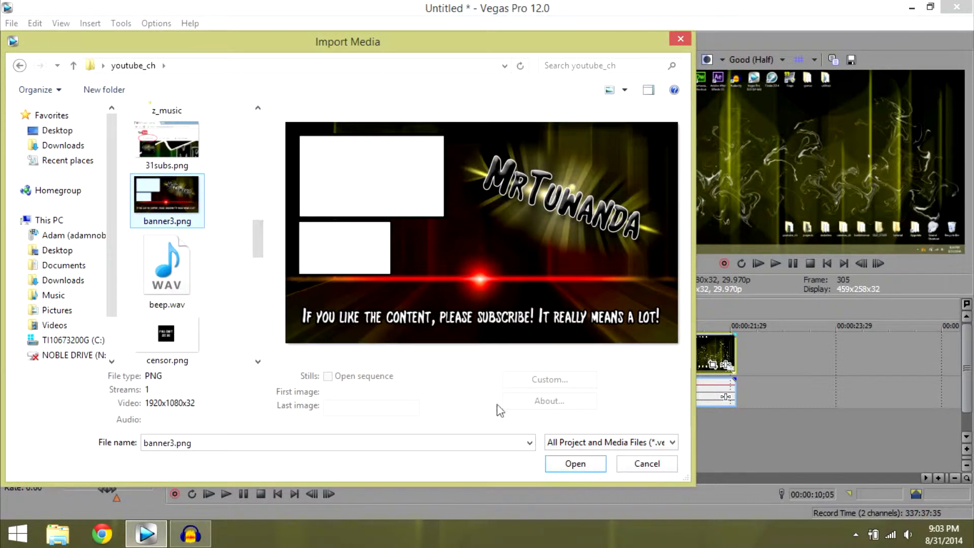
left_click(568, 470)
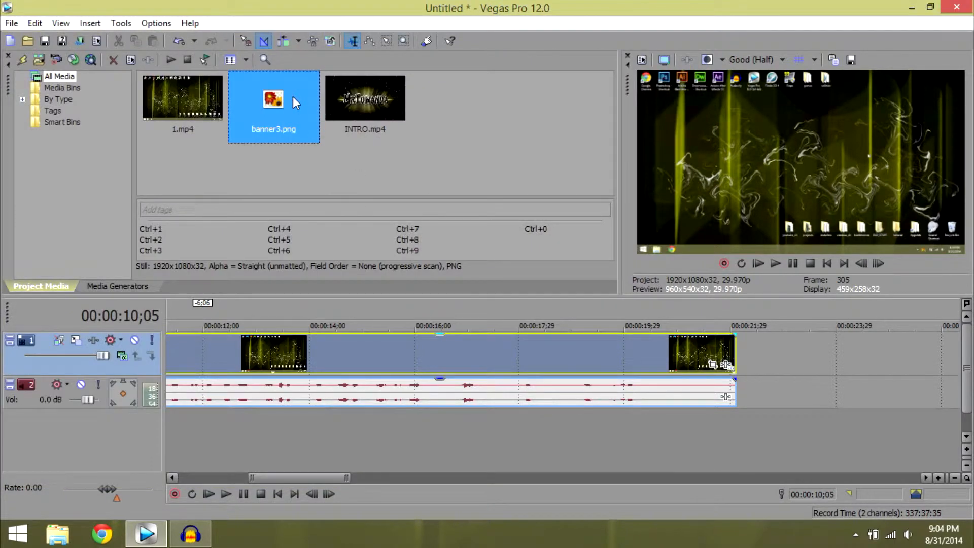
Place banner3.png over the end of 1.mp4 with a crossfade of about 2;05 and extend it to about 00:00:35;29.
left_click_drag(293, 96, 710, 350)
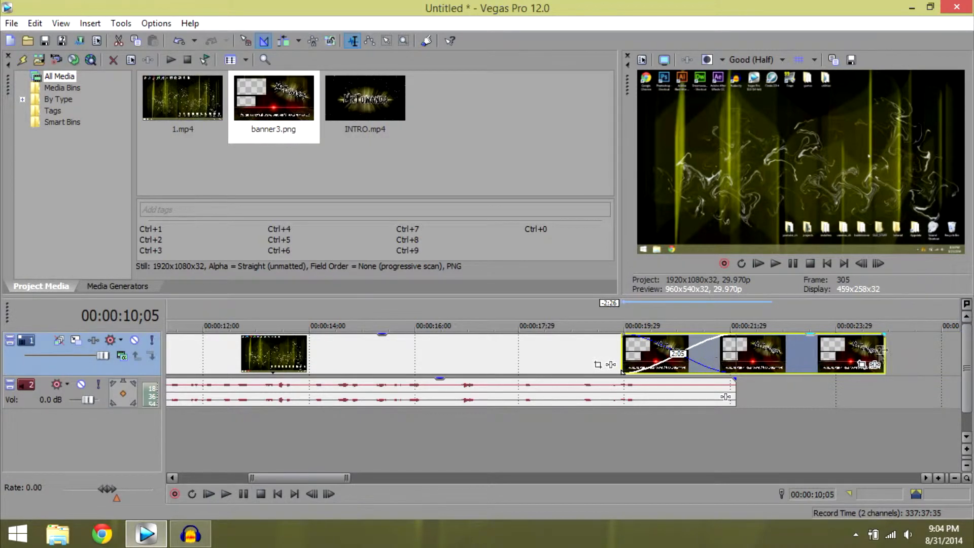
left_click_drag(883, 350, 867, 384)
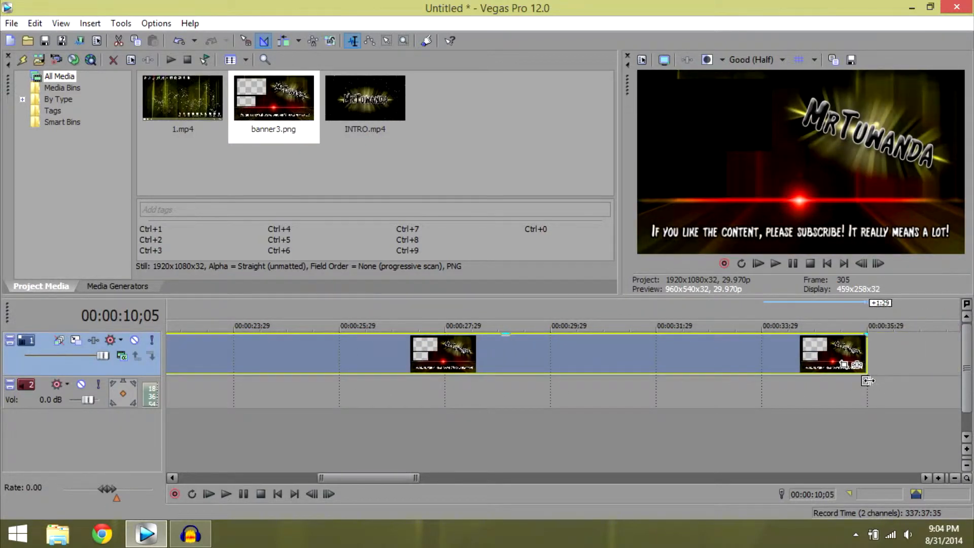
Fade out the last two seconds or so of the banner, and fade out the 1.mp4 audio from where the banner starts.
left_click_drag(865, 335, 762, 339)
left_click_drag(355, 474, 334, 486)
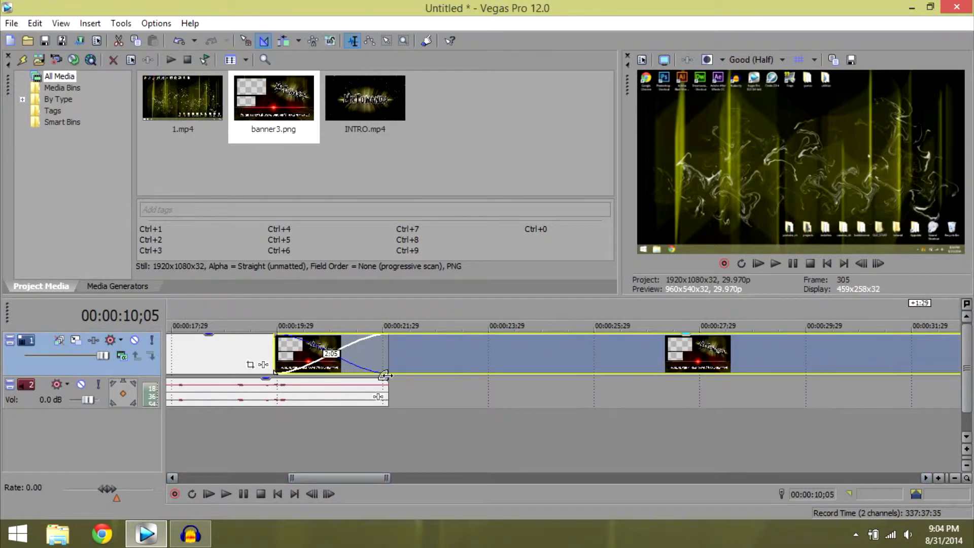
left_click_drag(388, 378, 274, 378)
Play the transition from the intro into 1.mp4 to review it, and return the cursor to just before the crossfade.
left_click_drag(338, 474, 230, 463)
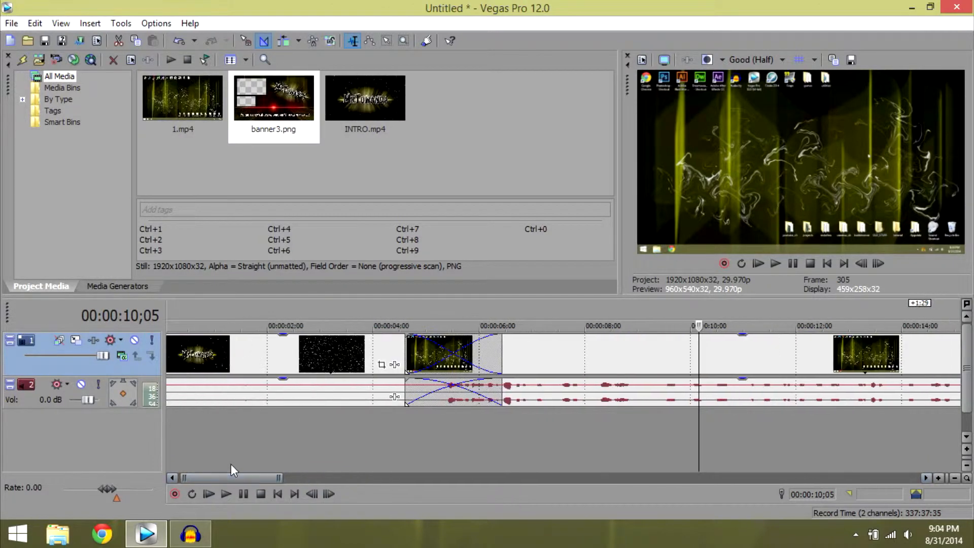
left_click(388, 343)
left_click(775, 264)
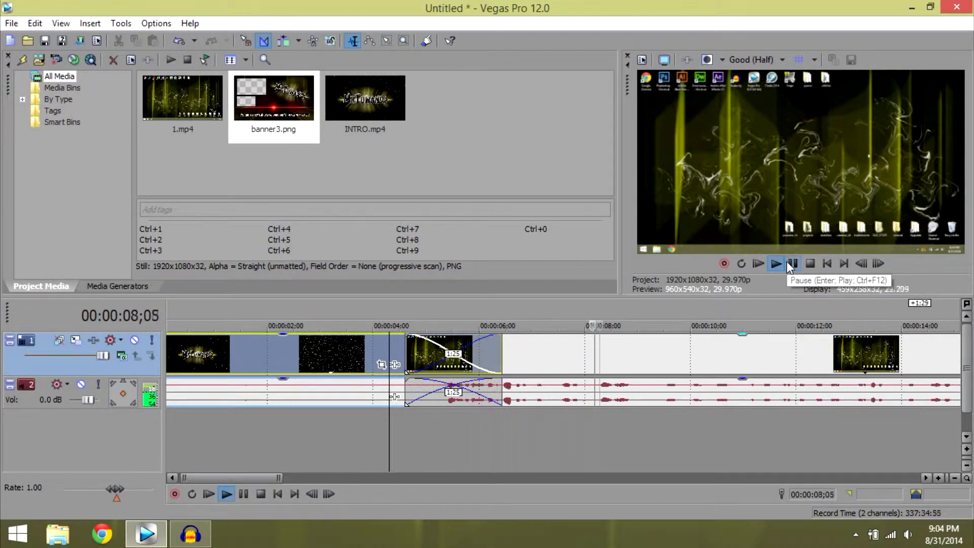
left_click(787, 262)
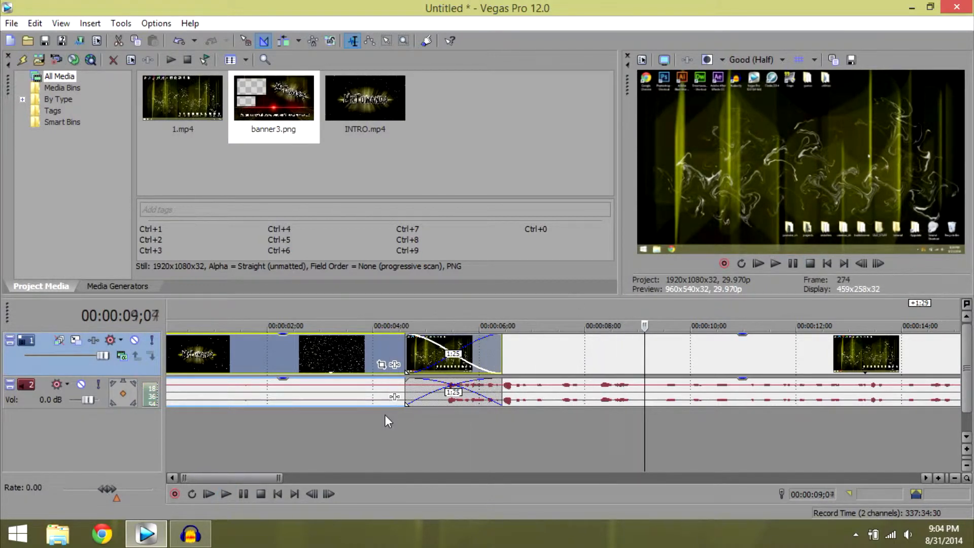
left_click(384, 415)
left_click(21, 59)
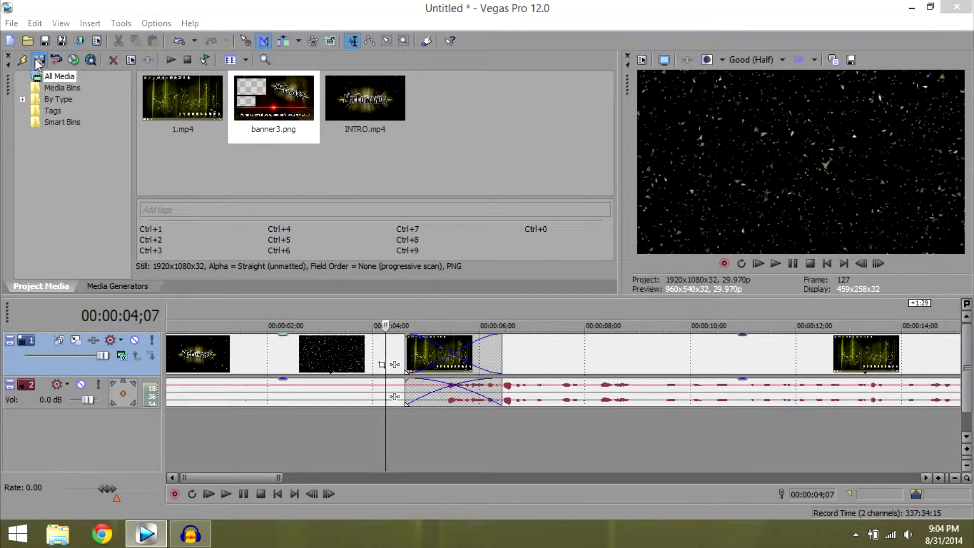
left_click_drag(258, 124, 262, 197)
left_click_drag(262, 241, 262, 221)
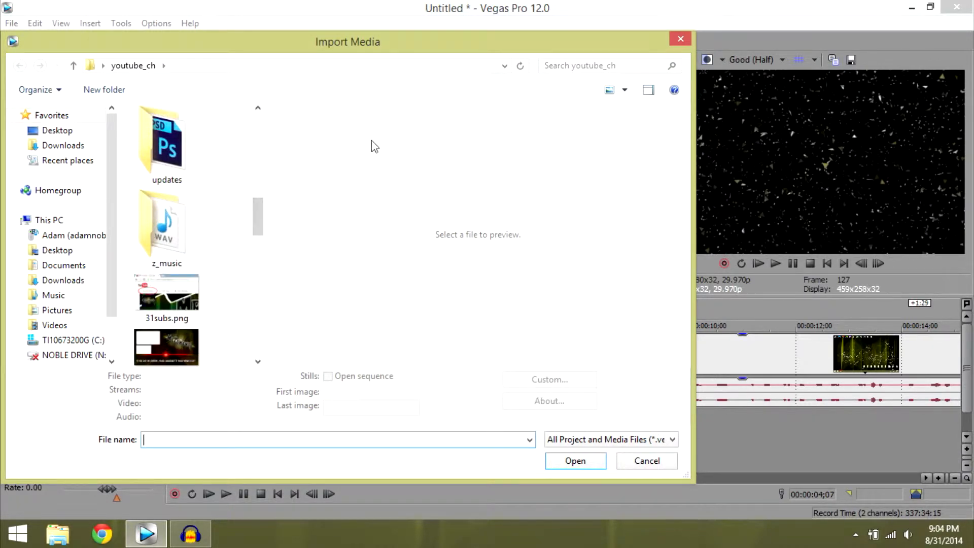
left_click(680, 39)
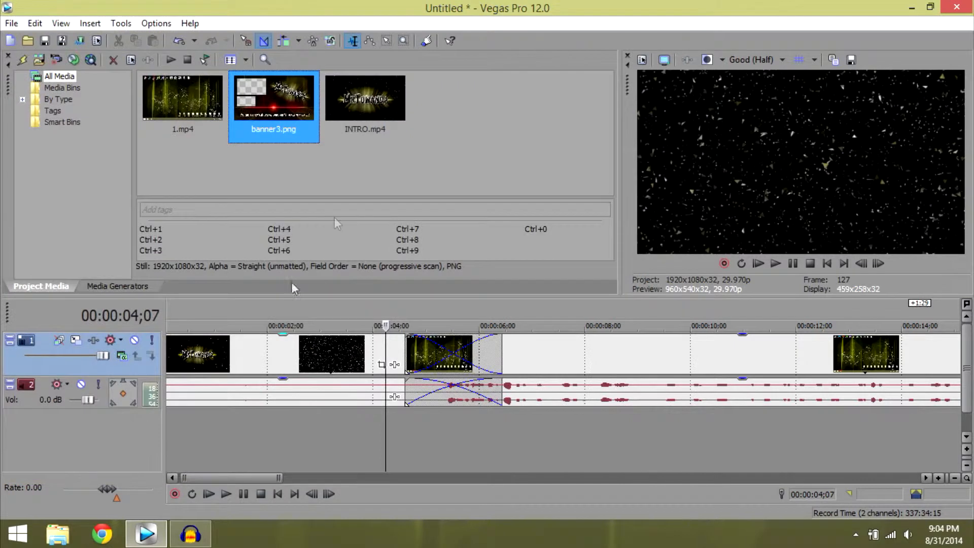
Switch to Chrome and search Google for "royalty free music".
left_click(103, 539)
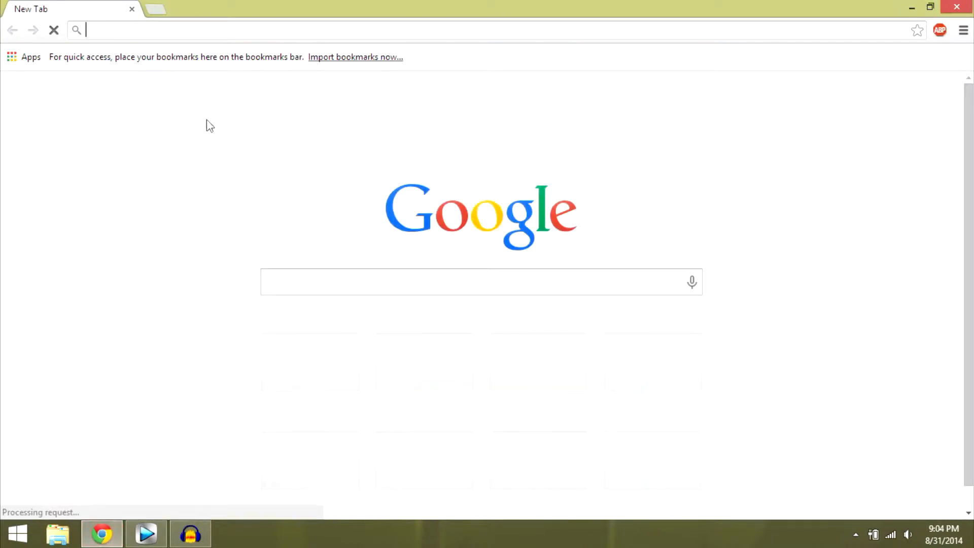
left_click(298, 282)
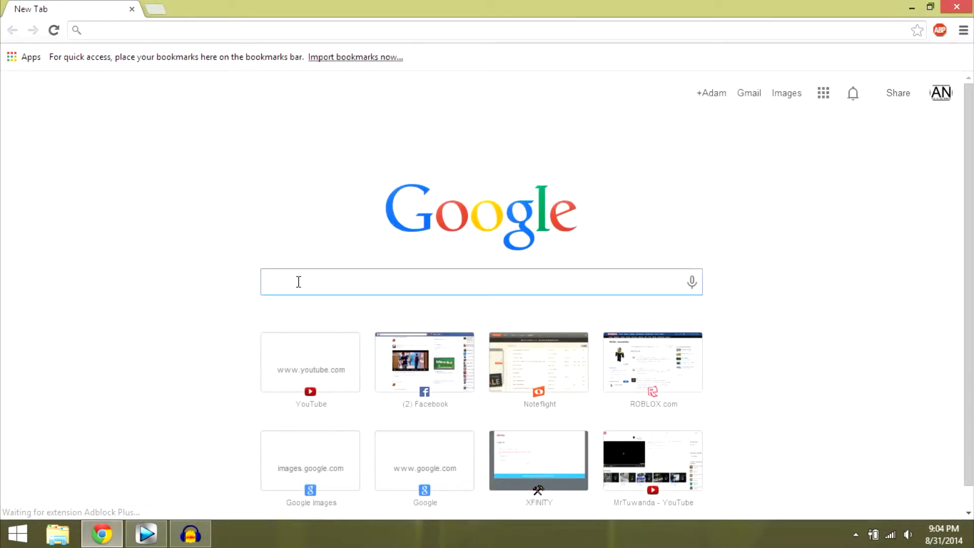
type("royalty free mu")
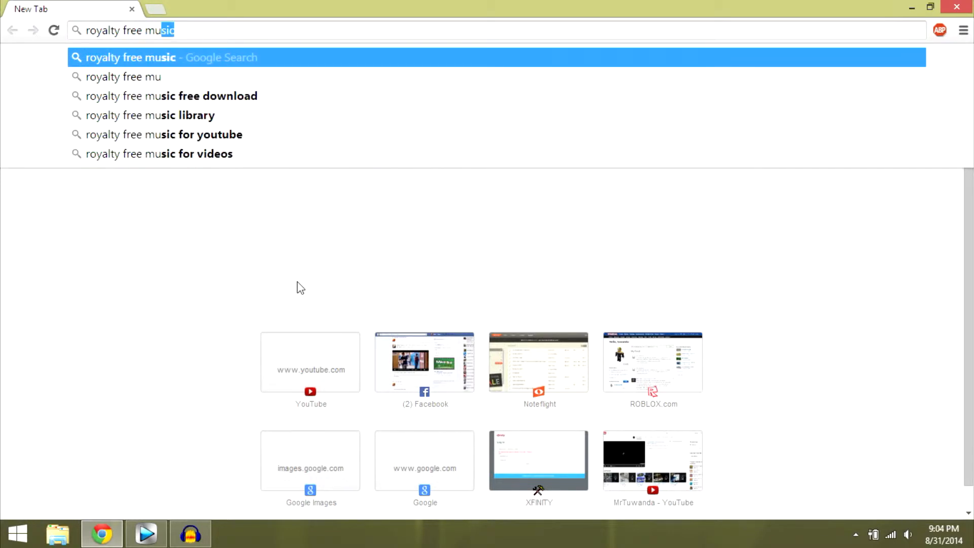
type("si")
key("Return")
left_click(195, 65)
left_click_drag(195, 65, 233, 64)
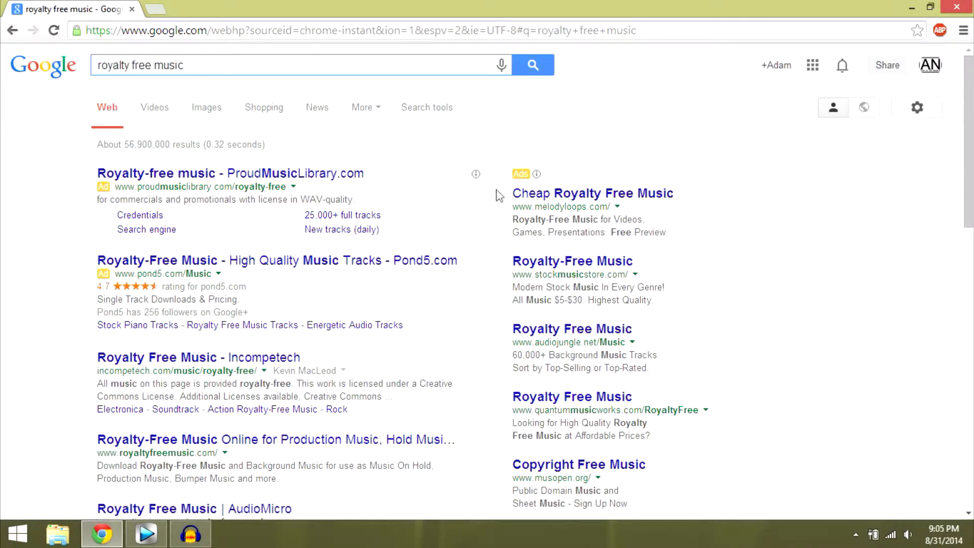
Look through the Google results for royalty free music sources, and close the browser to return to Vegas Pro.
scroll(500, 203, "down", 4)
scroll(501, 256, "up", 4)
scroll(501, 256, "down", 5)
scroll(482, 260, "up", 5)
left_click_drag(252, 61, 182, 65)
left_click(956, 7)
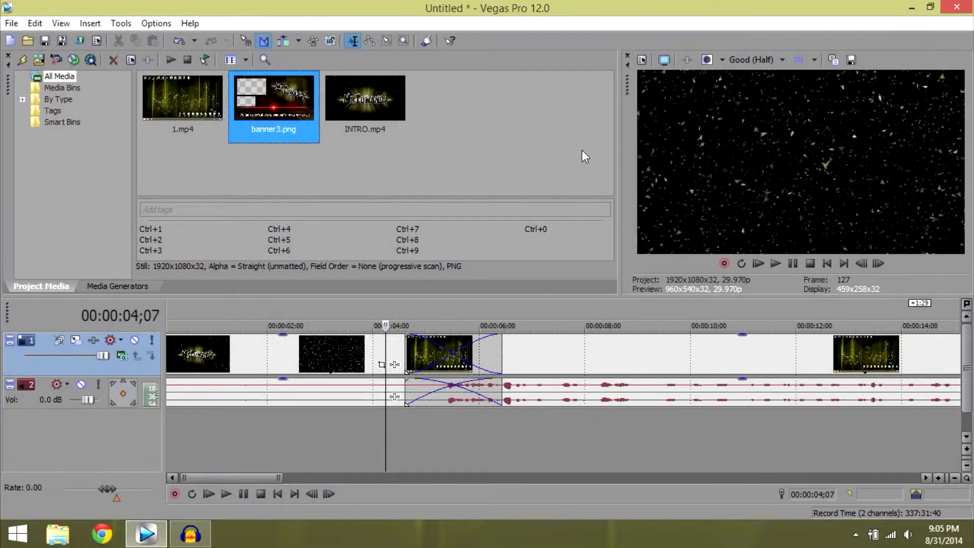
Import piano jazz improvisation.mp3 from the jazz folder inside youtube_ch > z_music into the project media.
left_click(38, 60)
left_click_drag(258, 136, 255, 215)
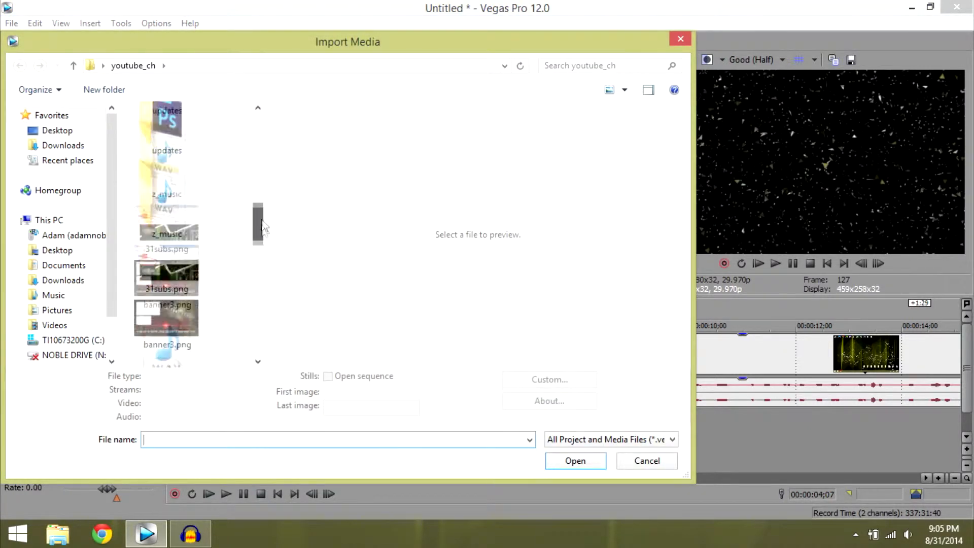
double_click(194, 254)
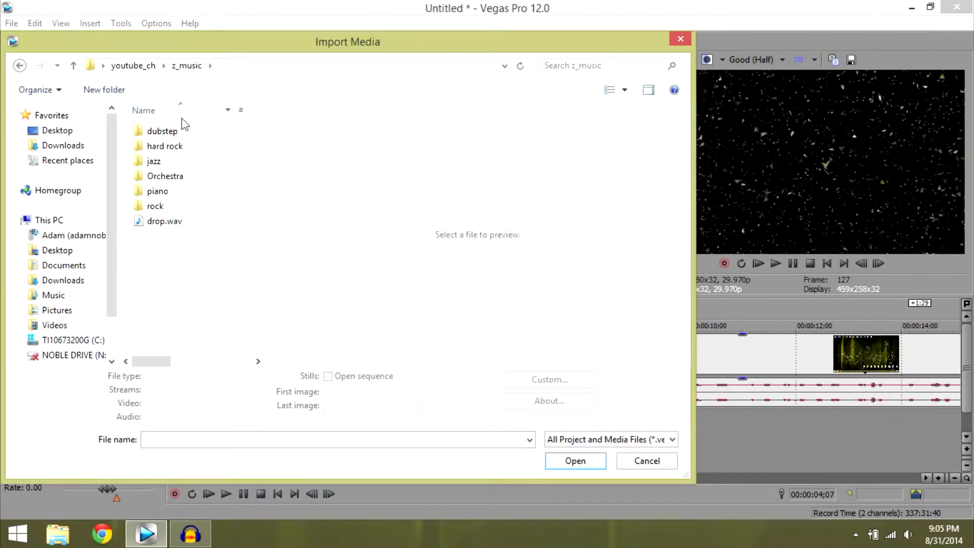
double_click(198, 161)
left_click(203, 175)
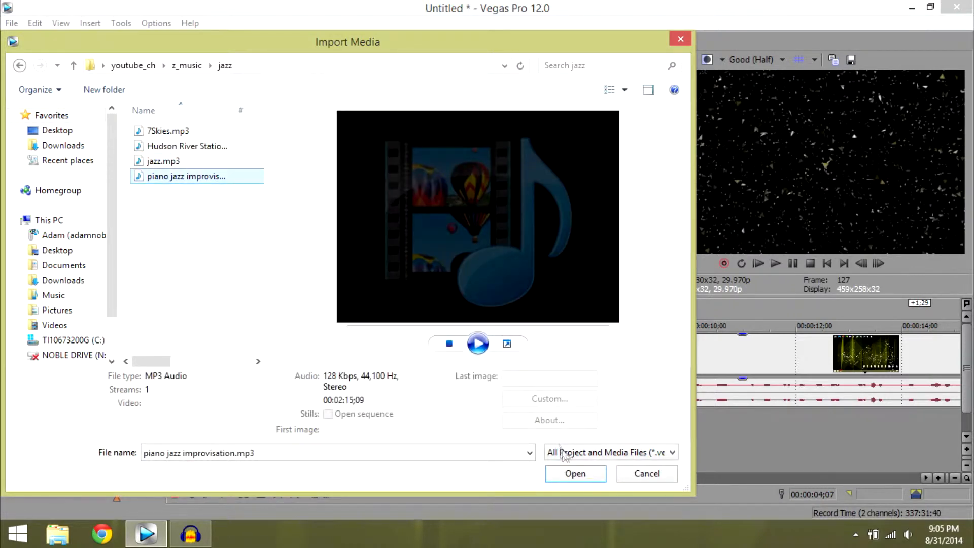
left_click(576, 473)
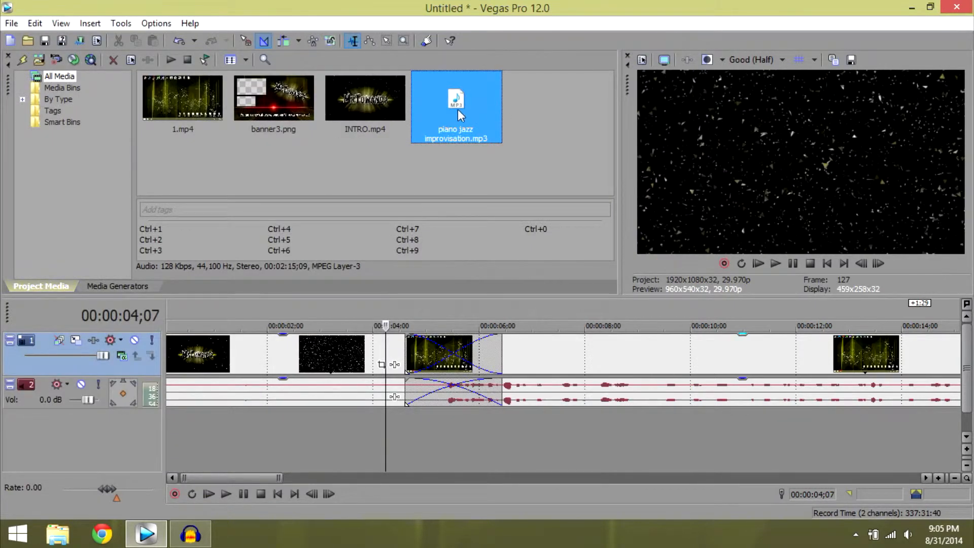
Place piano jazz improvisation.mp3 on a new audio track from the start of 1.mp4, fading in over the crossfade, and play part of it.
left_click_drag(458, 114, 500, 428)
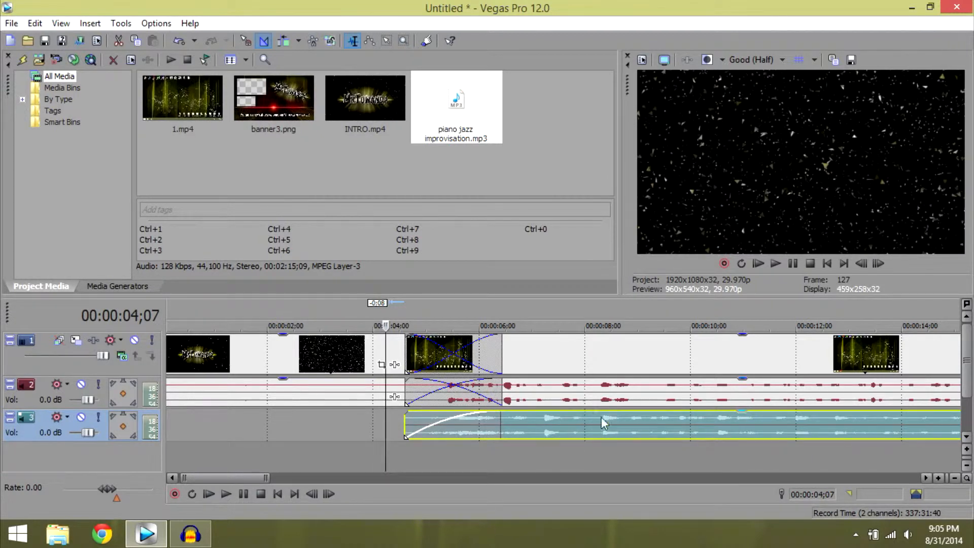
left_click(533, 364)
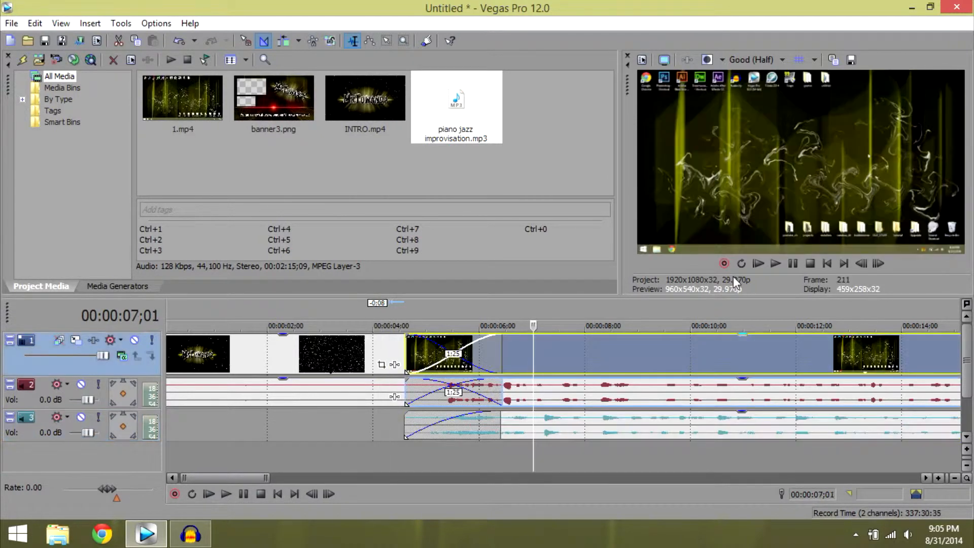
left_click(779, 260)
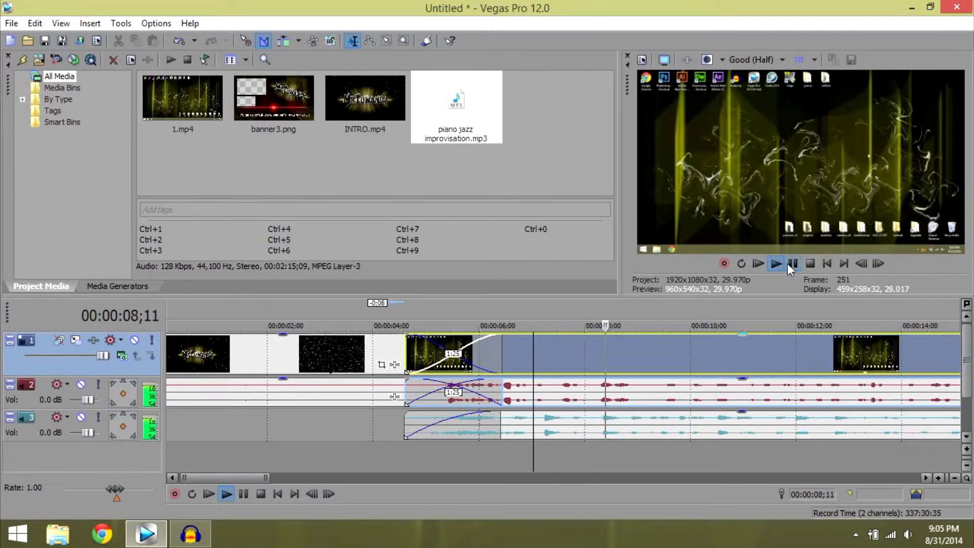
left_click(791, 263)
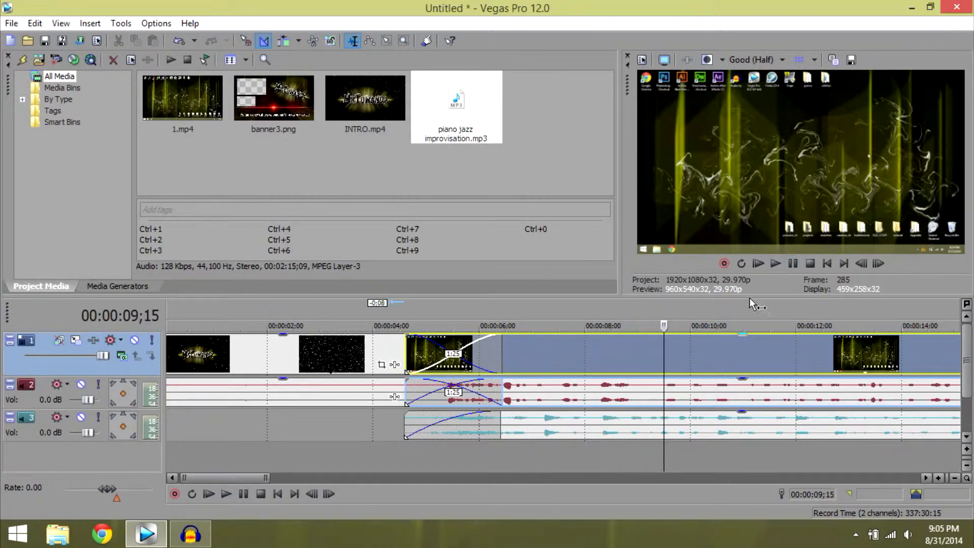
Lower the gain of the jazz music to a faint background level and play the section to check the balance.
left_click(618, 419)
left_click_drag(741, 411, 749, 439)
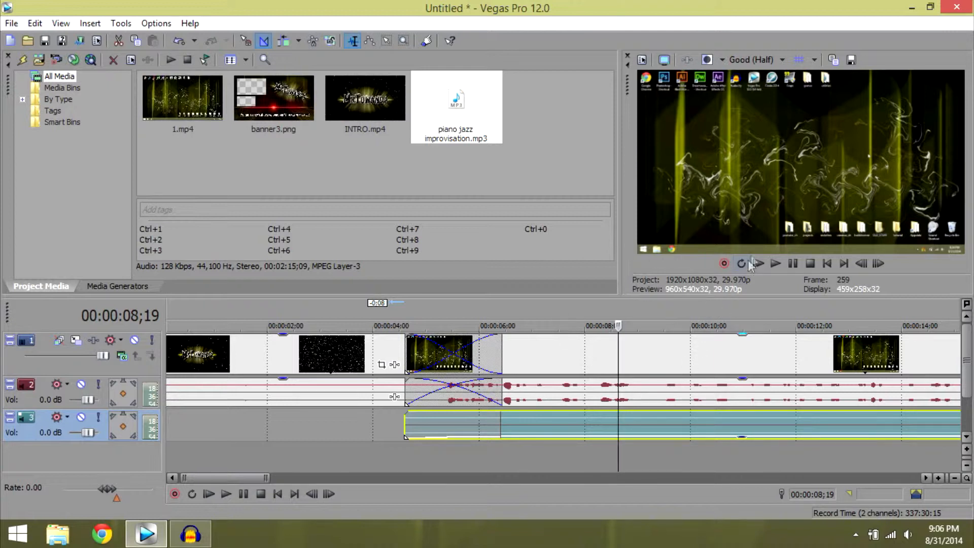
left_click(774, 264)
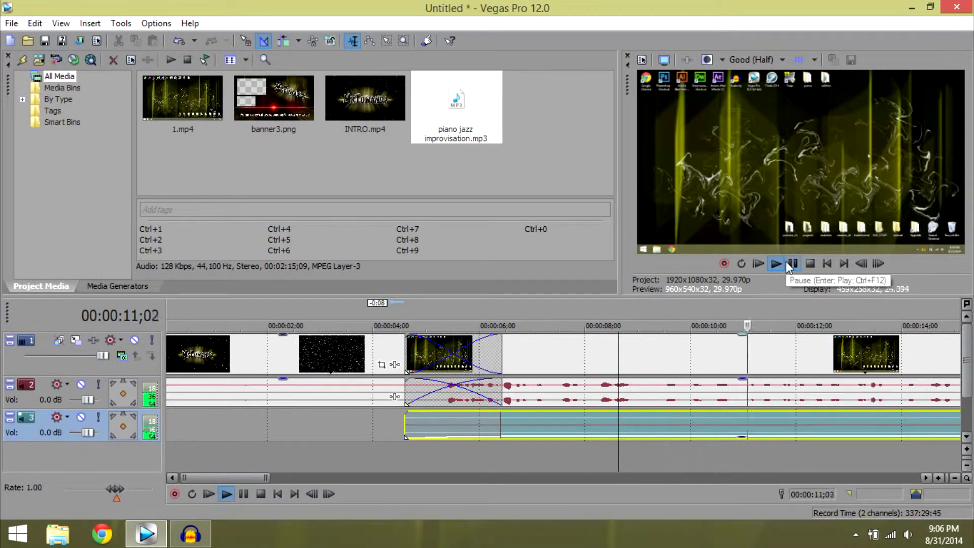
left_click(789, 263)
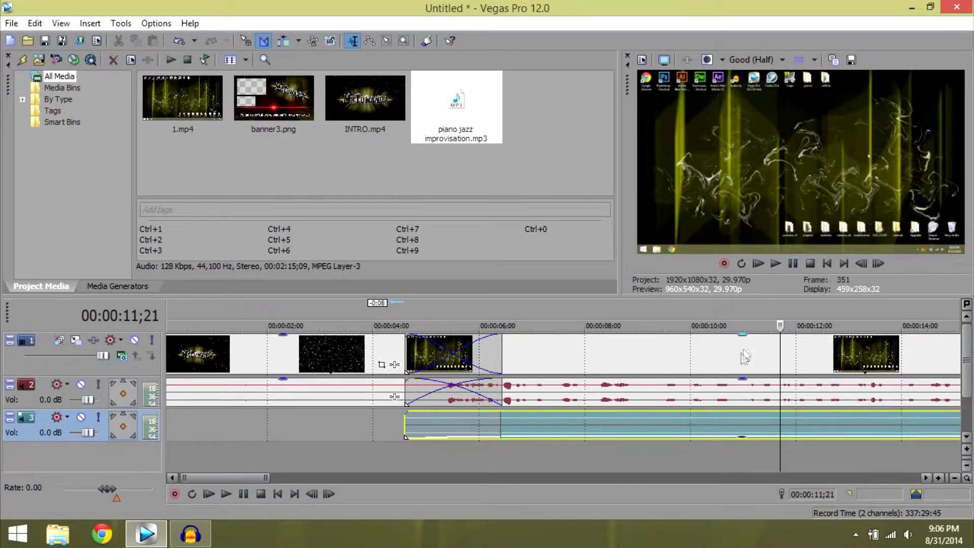
Split the jazz music at 00:00:22;03, where the crossfade into the banner ends, and raise the gain of the second piece to about half.
left_click_drag(233, 476, 325, 497)
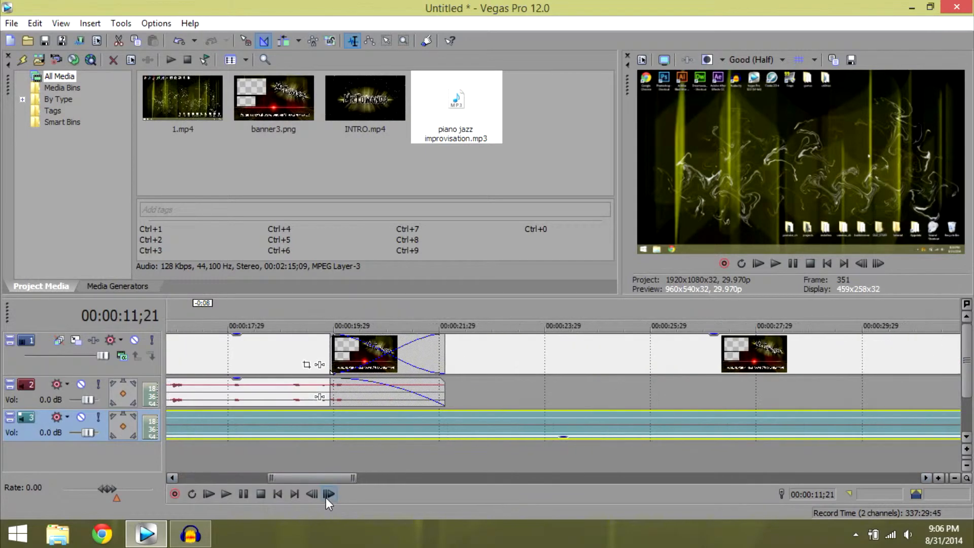
left_click(445, 422)
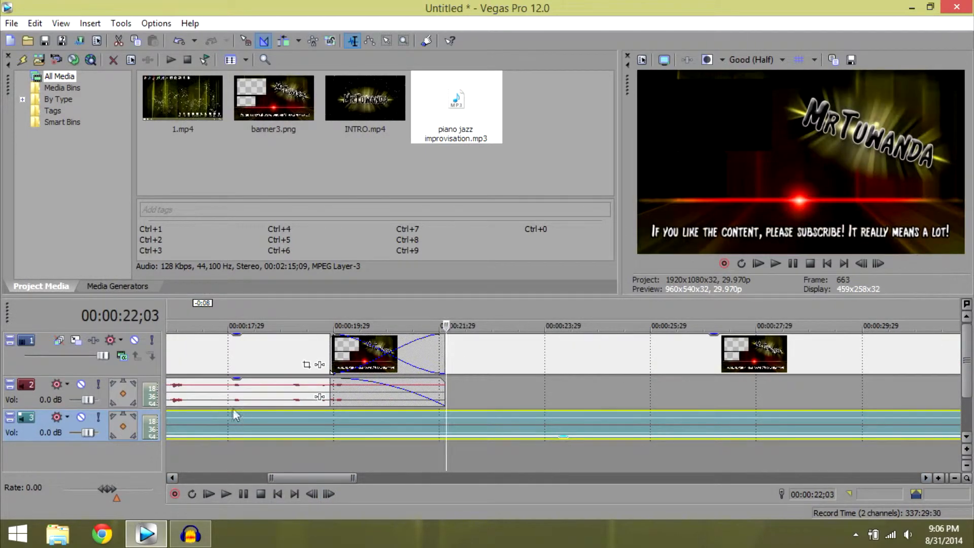
mouse_move(325, 475)
left_mouse_down()
mouse_move(382, 509)
mouse_move(324, 491)
left_mouse_up()
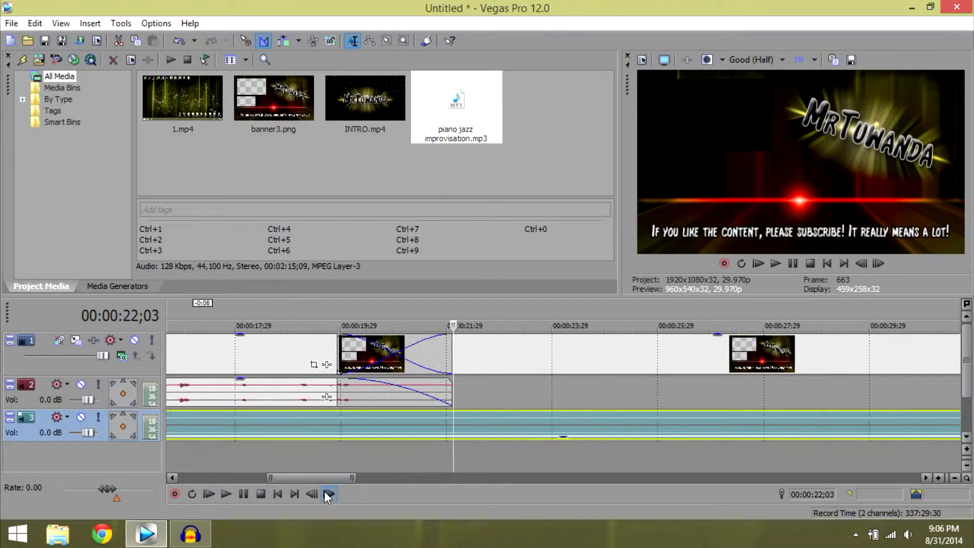
key("s")
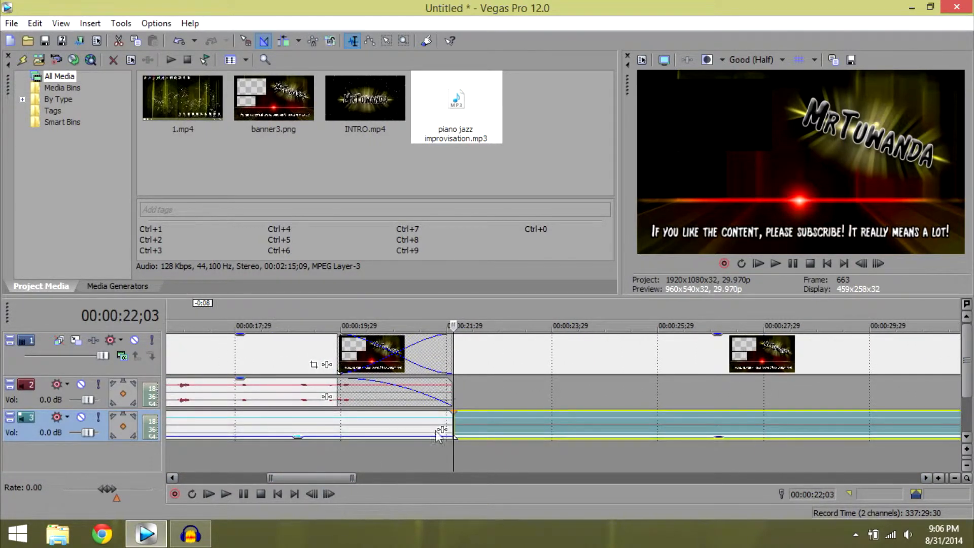
left_click_drag(723, 438, 723, 431)
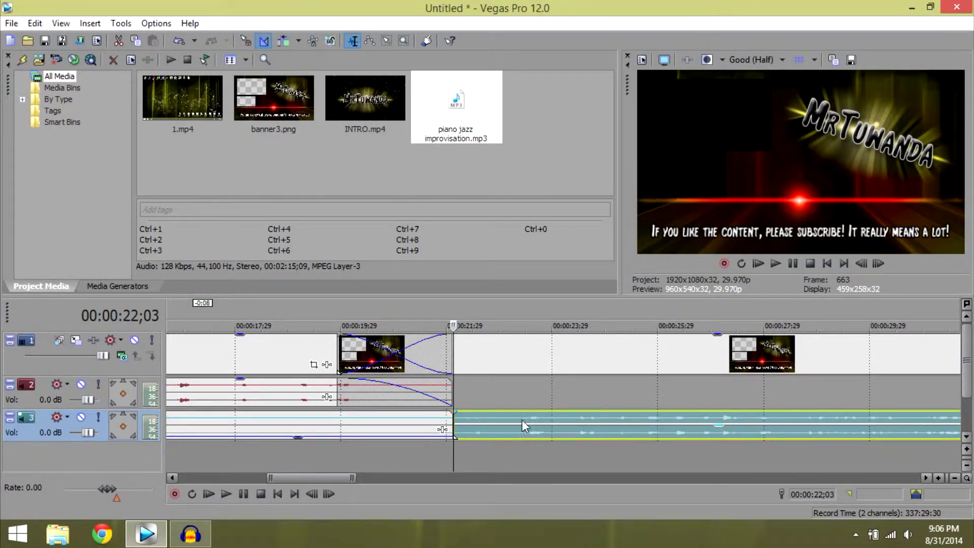
Extend the louder music piece back by 2:05 to crossfade with the quiet piece, and play across the transition into the banner.
left_click_drag(454, 424, 343, 424)
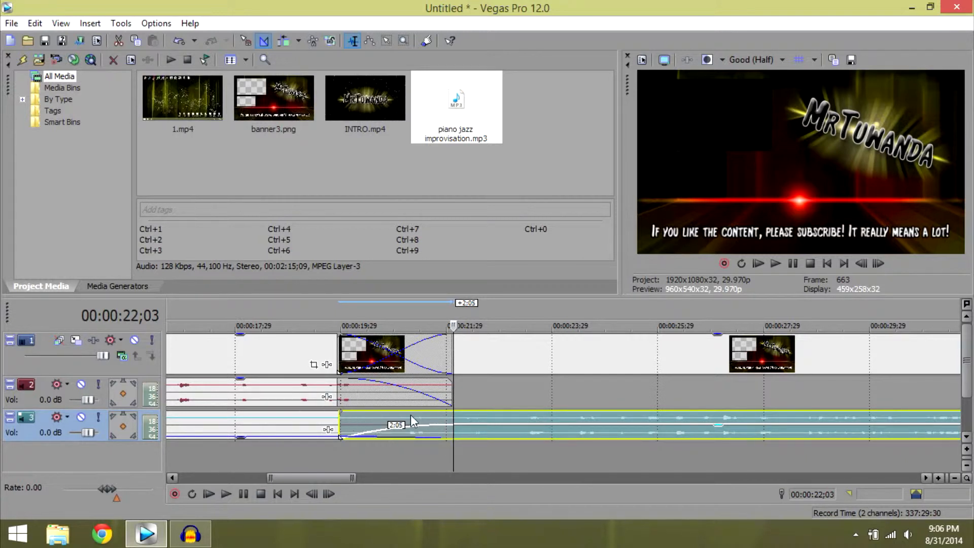
left_click(317, 350)
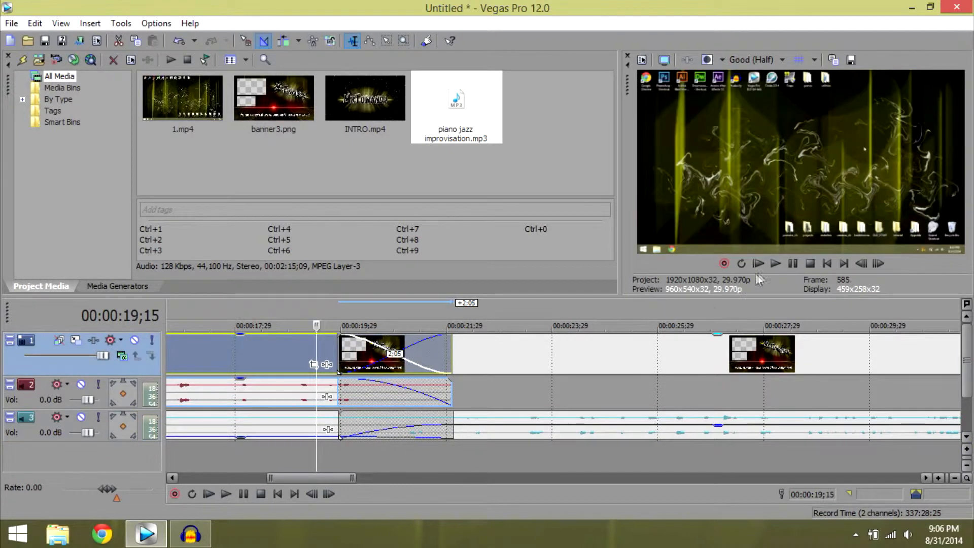
left_click(773, 265)
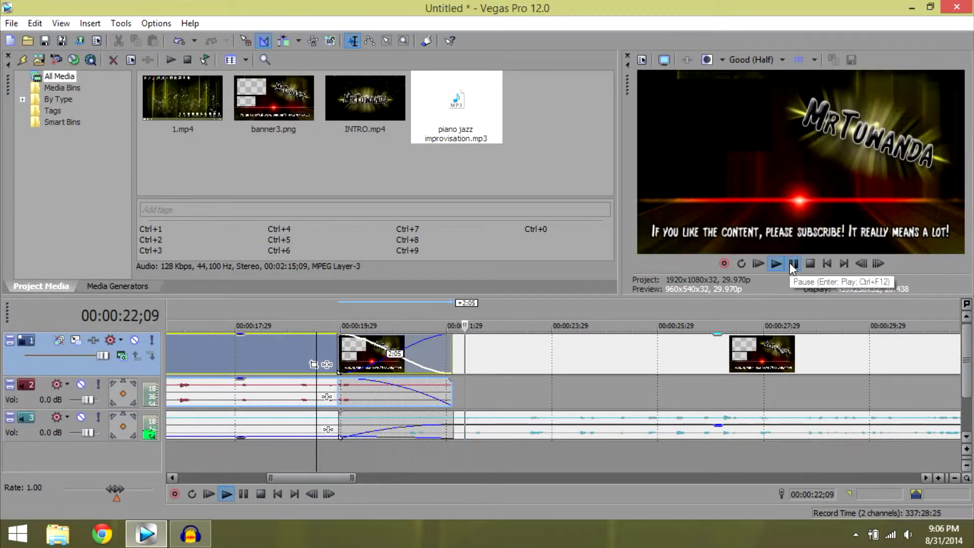
left_click(791, 262)
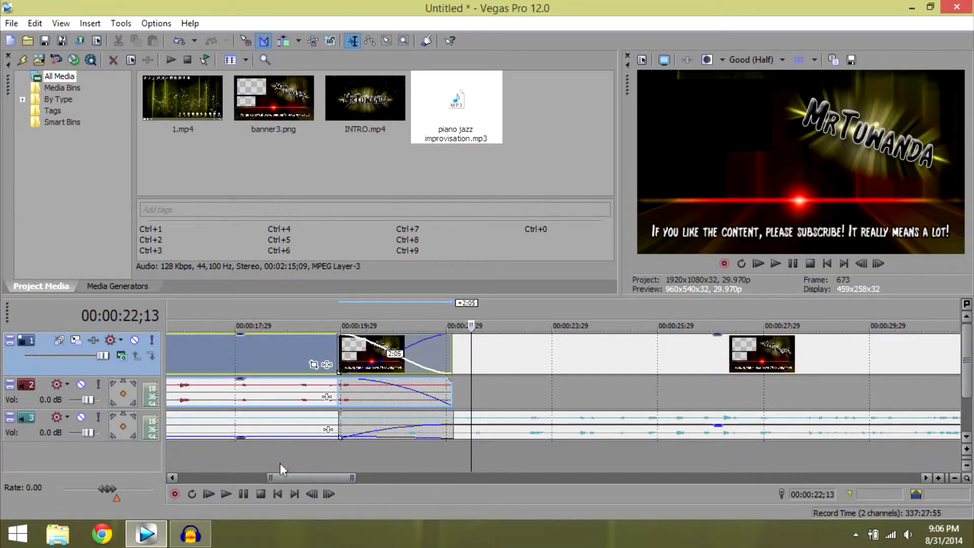
Cut off the music at 00:00:36;11, just past the banner's end, and fade out roughly its last three seconds.
left_click_drag(296, 477, 355, 478)
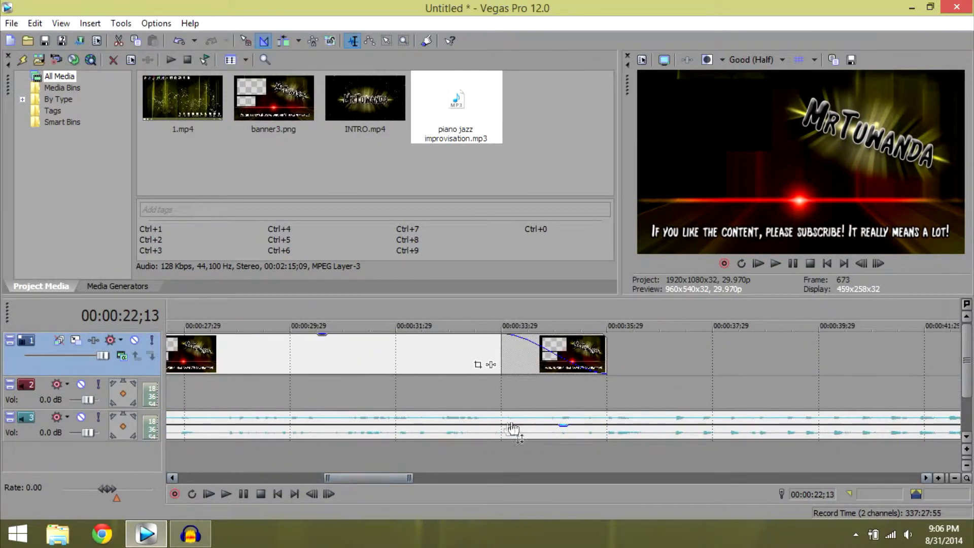
left_click(629, 435)
key("s")
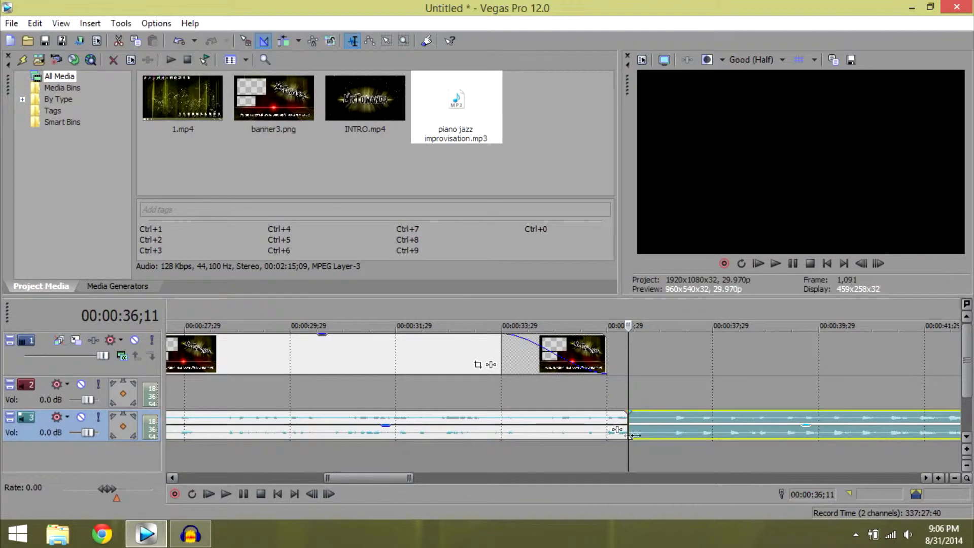
left_click(649, 439)
key("Delete")
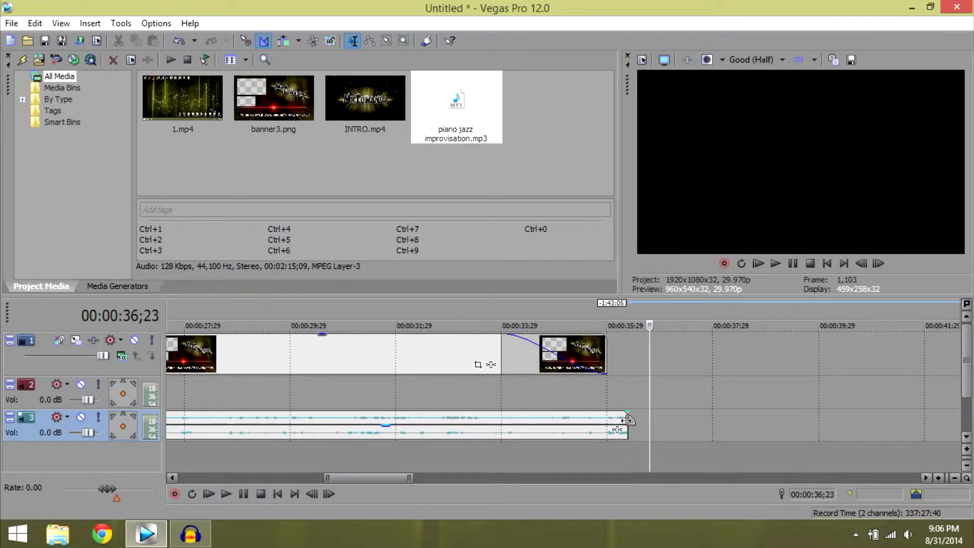
left_click_drag(630, 425, 483, 434)
mouse_move(367, 477)
left_mouse_down()
mouse_move(321, 450)
mouse_move(376, 479)
left_mouse_up()
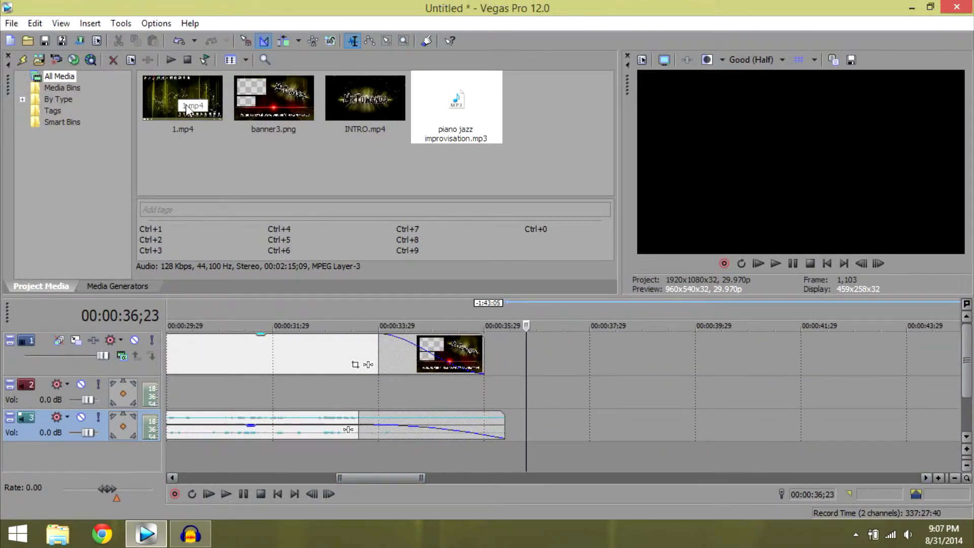
Add another copy of 1.mp4 to the timeline a few seconds after the banner and delete its audio.
left_click(257, 368)
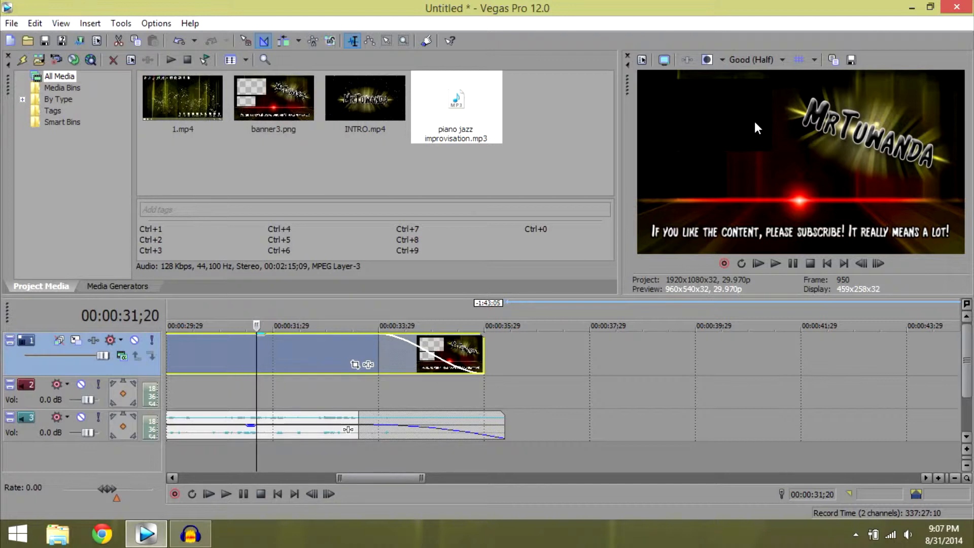
left_click_drag(145, 122, 677, 357)
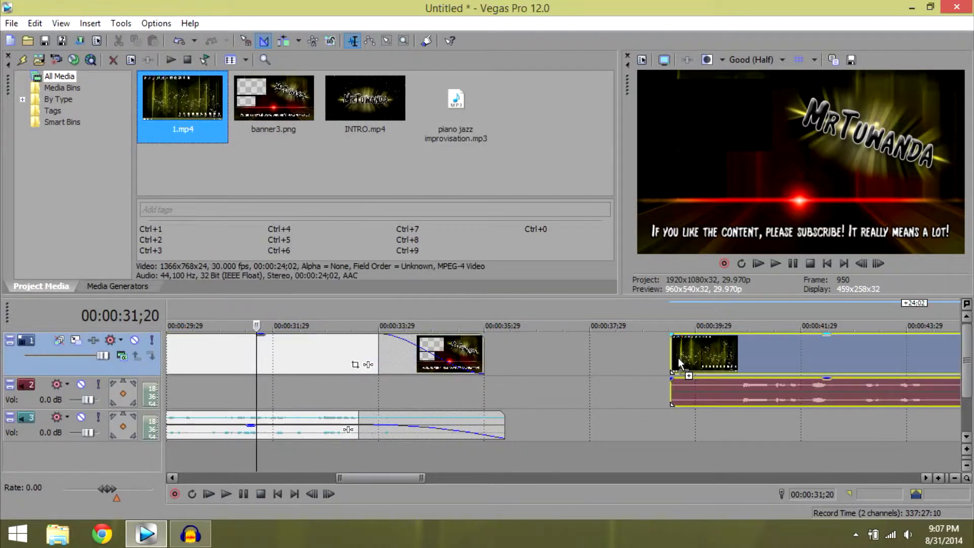
left_click(714, 391)
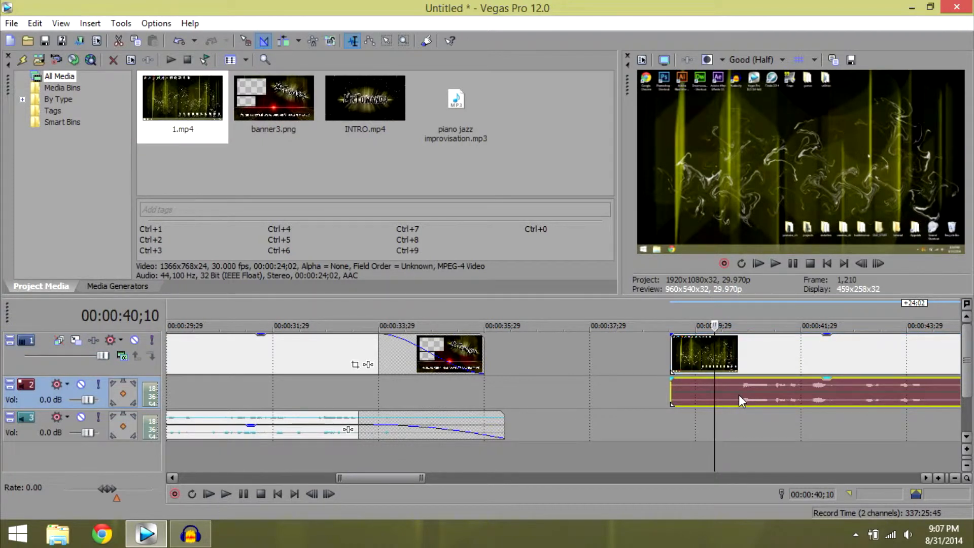
key("Delete")
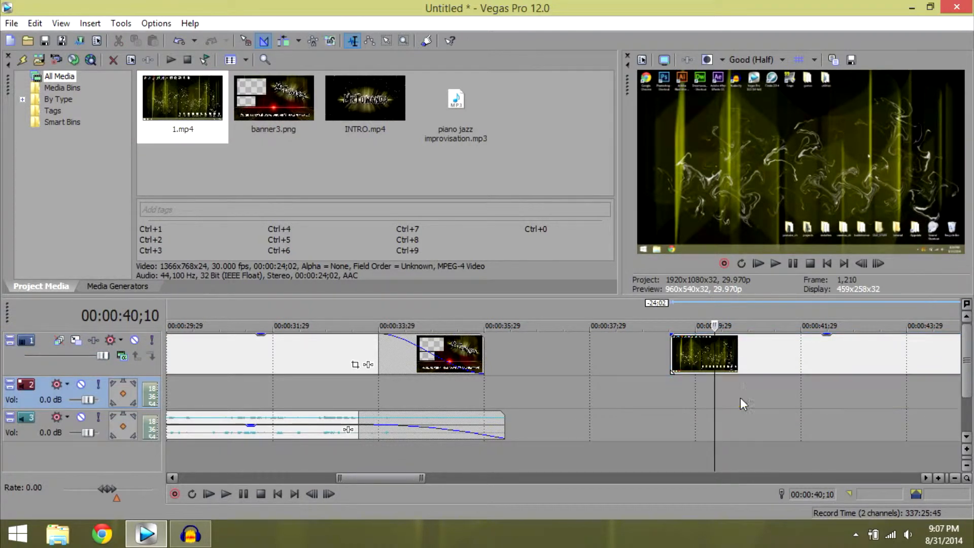
Move the 1.mp4 copy to a new bottom video track starting with the banner, fade it in over the crossfade, and preview at 00:00:24;12.
left_click_drag(703, 349, 107, 422)
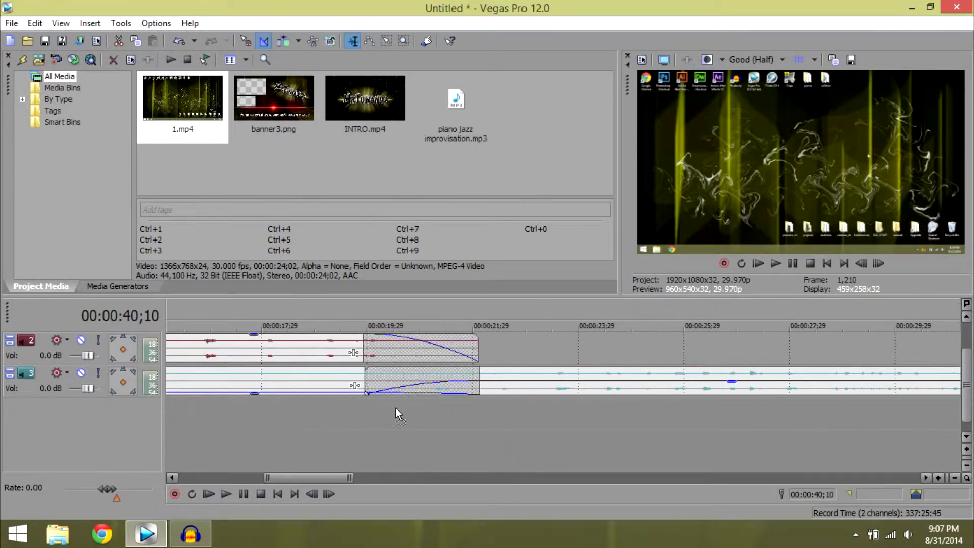
left_click_drag(398, 421, 475, 413)
left_click(601, 419)
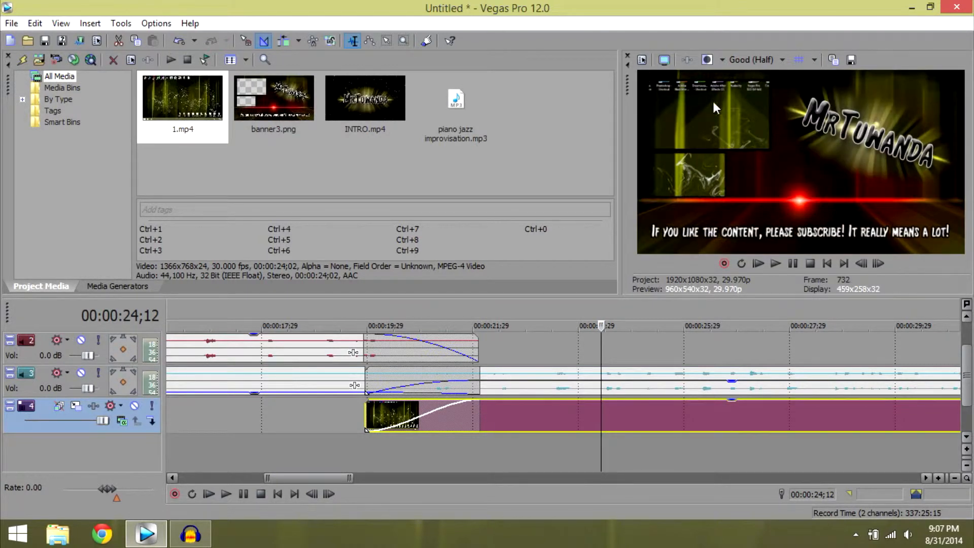
Cut off the 1.mp4 copy on the bottom track at the banner's end and fade out its last two seconds.
left_click_drag(343, 479, 410, 502)
left_click(533, 414)
key("s")
left_click(558, 418)
key("Delete")
left_click_drag(531, 403, 432, 414)
left_click_drag(427, 411, 427, 411)
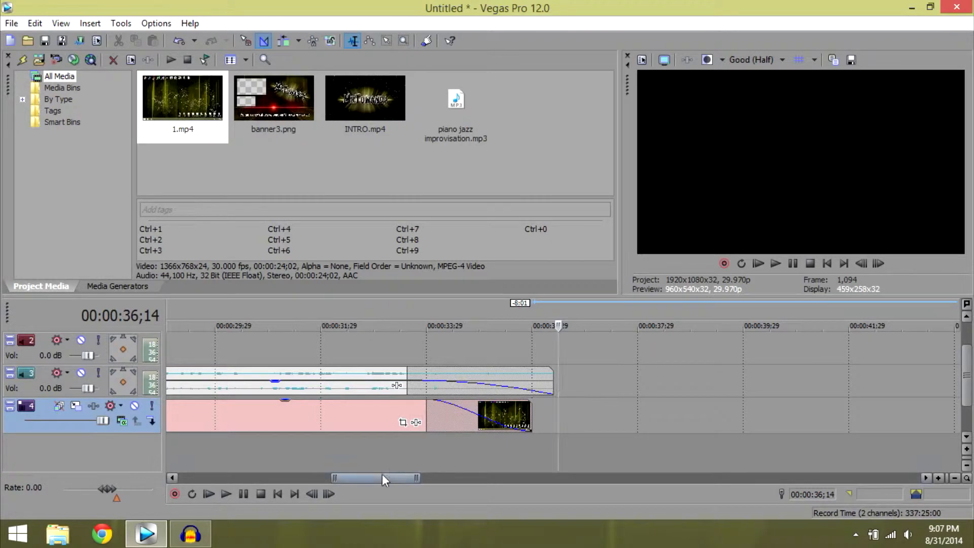
Set the pan/crop width of the bottom 1.mp4 copy to 3,700.
left_click(280, 449)
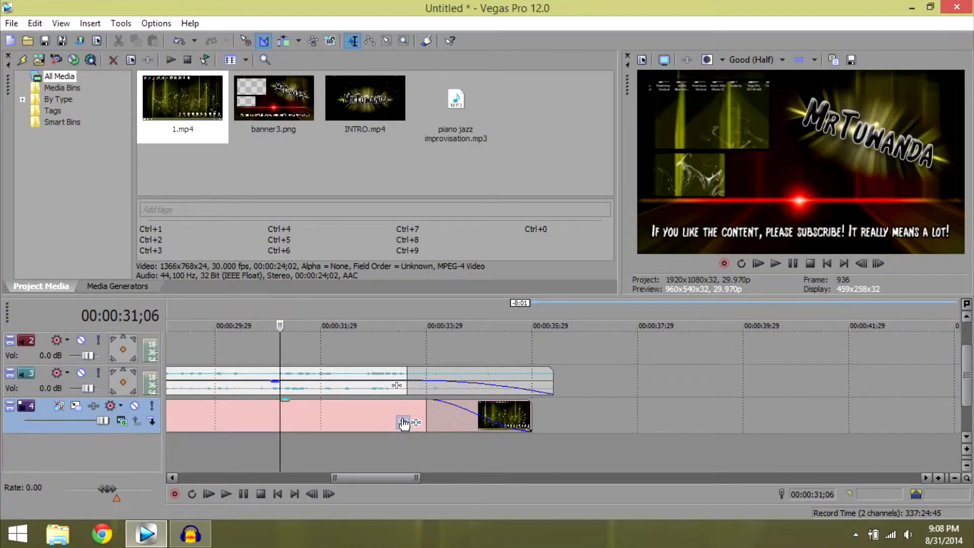
left_click(402, 422)
left_click(78, 200)
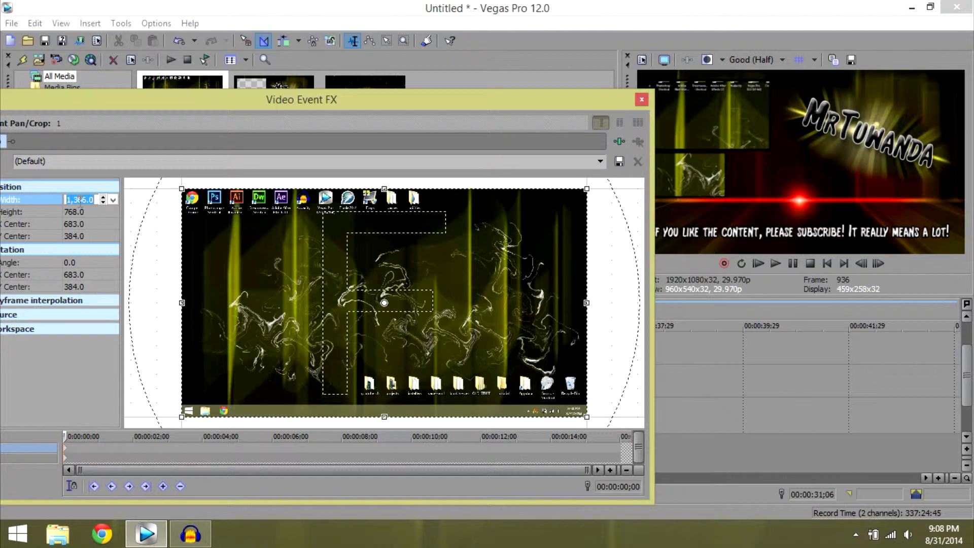
type("3,7")
type("00")
key("Return")
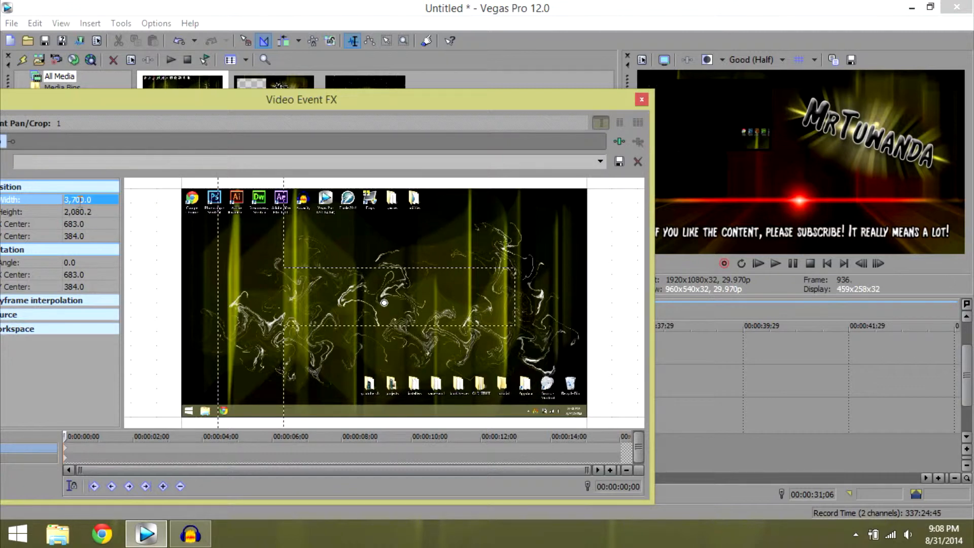
Position the 1.mp4 frame in the banner's larger opening at X center 1,713.4 and Y center 917.4, and check the external preview.
left_click(363, 243)
scroll(364, 243, "down", 6)
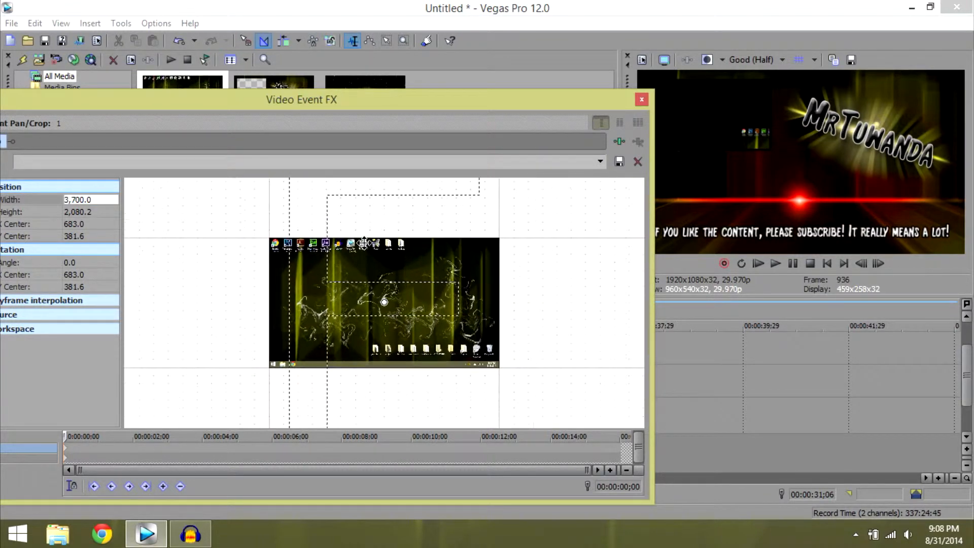
left_click_drag(234, 234, 322, 279)
key("Right")
key("Right")
key("Right")
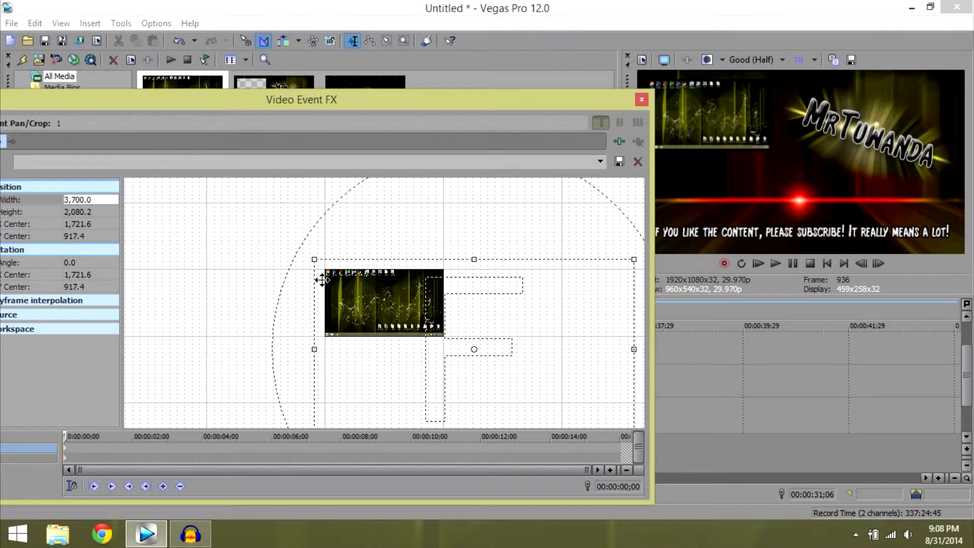
key("Left")
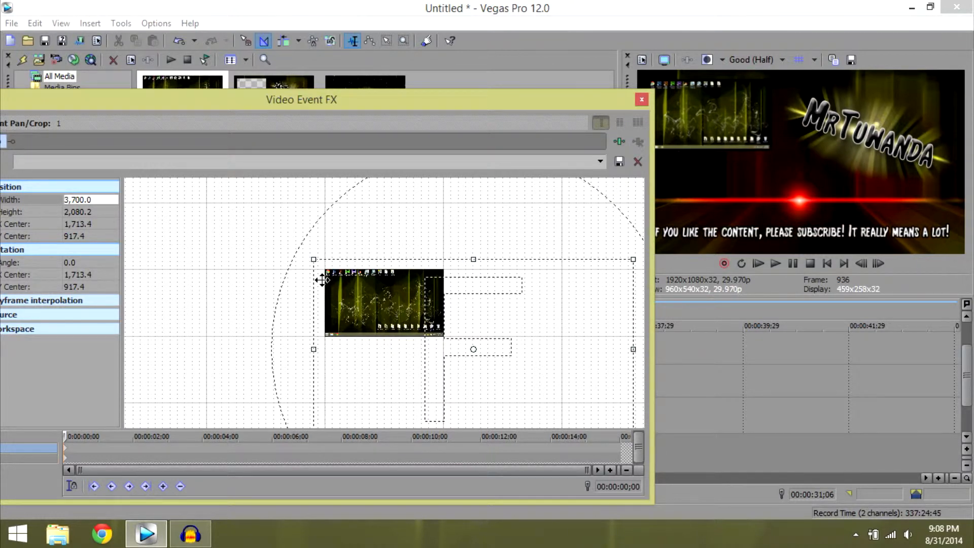
left_click(663, 60)
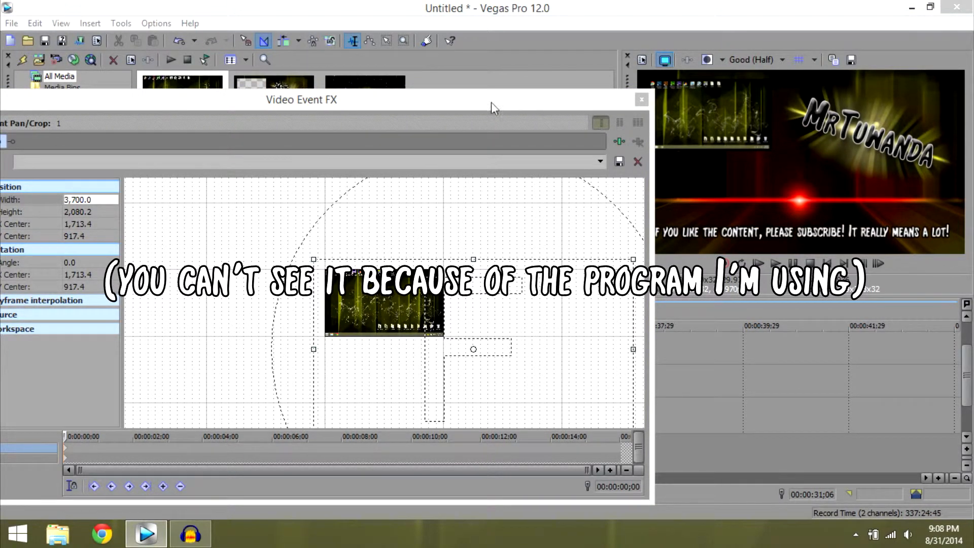
left_click(641, 99)
Import ep5.mp4 from the ep5 folder inside youtube_ch's banished folder into the project media.
mouse_move(387, 475)
left_mouse_down()
mouse_move(313, 476)
mouse_move(397, 476)
left_mouse_up()
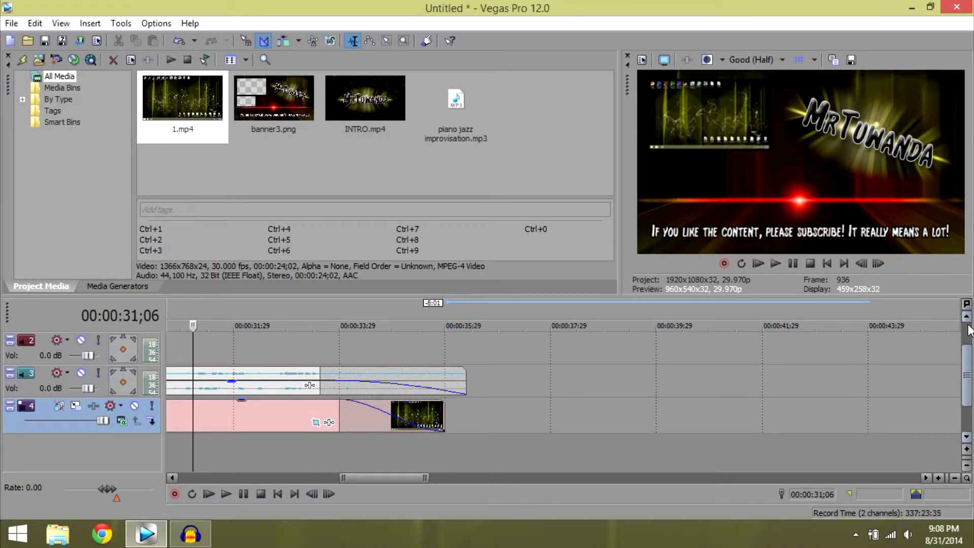
left_click_drag(966, 351, 967, 323)
left_click(37, 60)
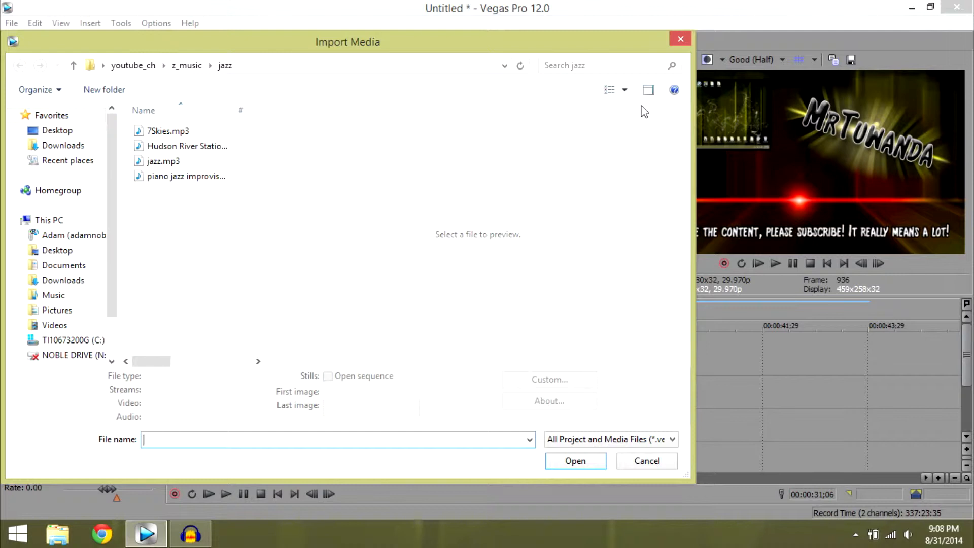
left_click(73, 66)
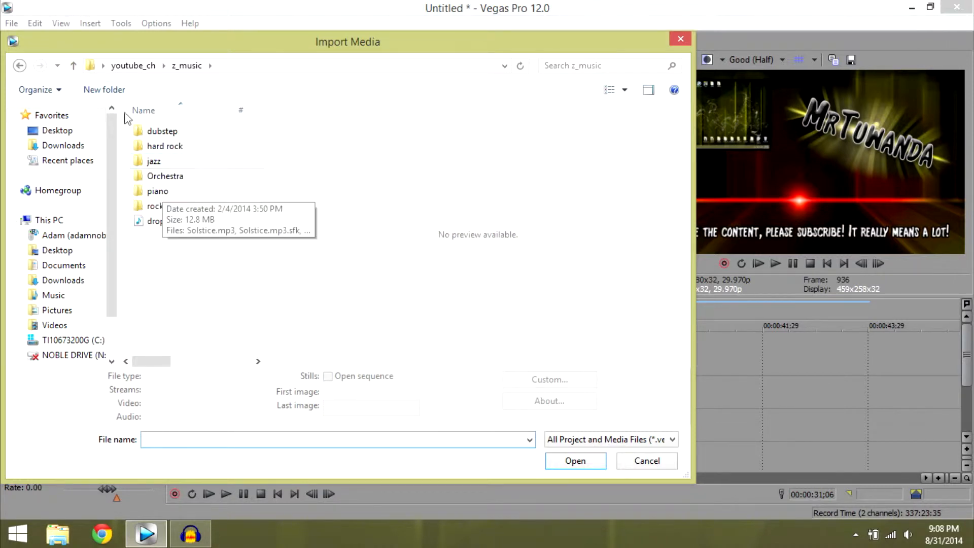
left_click(74, 66)
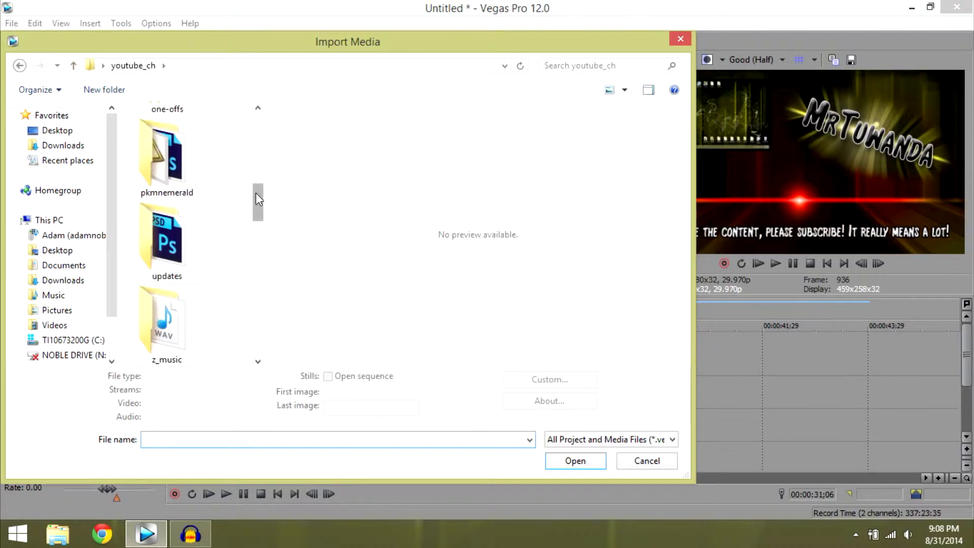
left_click_drag(257, 197, 257, 113)
double_click(169, 140)
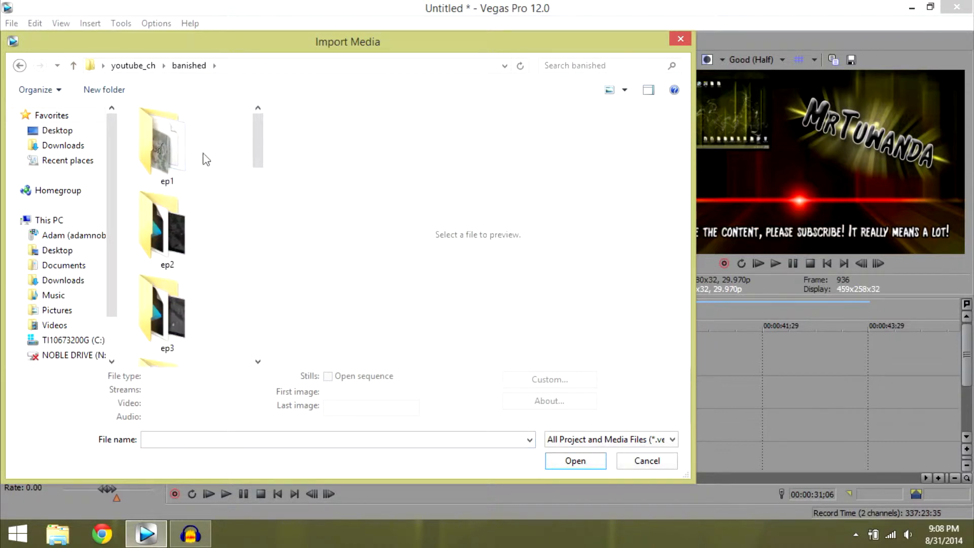
left_click_drag(252, 142, 257, 170)
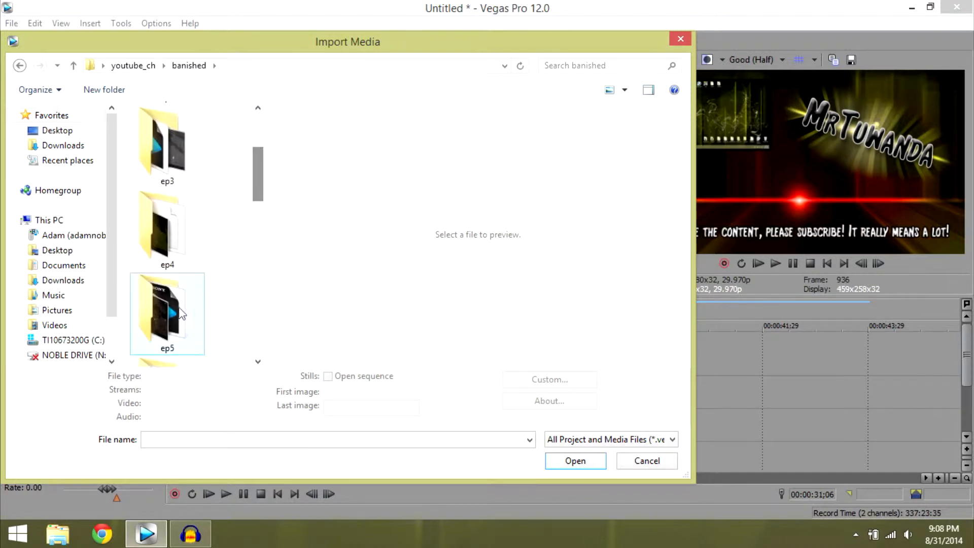
double_click(192, 283)
left_click(188, 273)
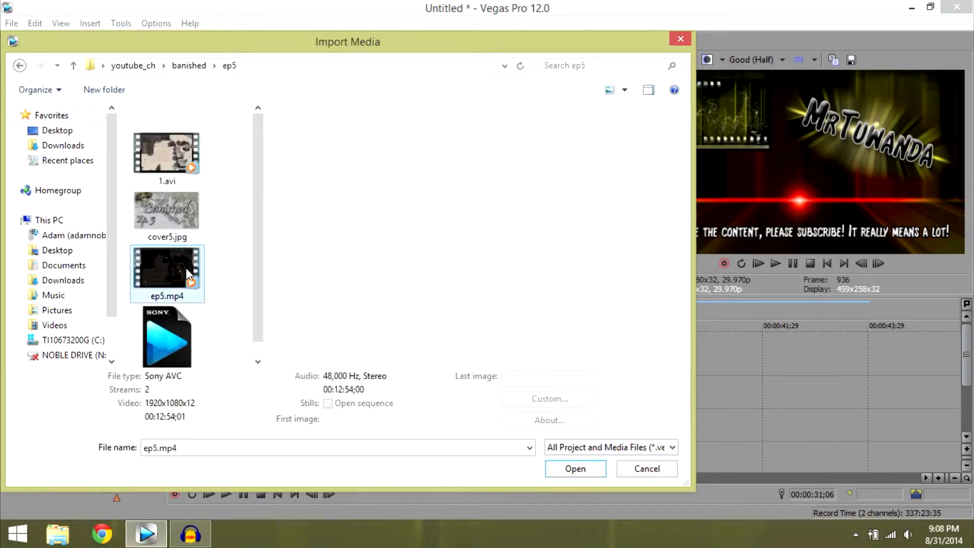
double_click(187, 269)
Add ep5.mp4 to the top video track at about 00:00:38, past the banner, then ungroup and delete its audio.
left_click_drag(350, 95, 597, 397)
key("u")
left_click(719, 394)
key("Delete")
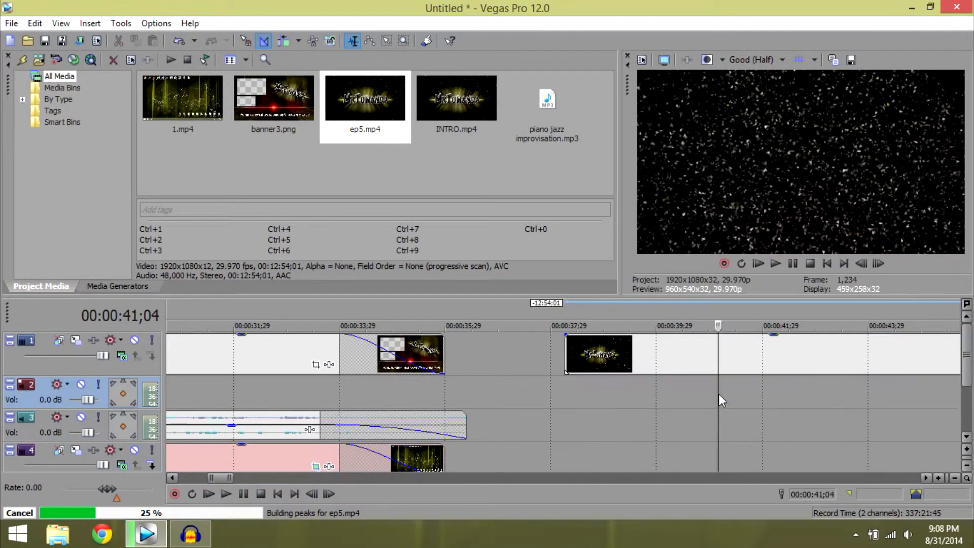
Remove the ep5.mp4 part before the gameplay footage at about 00:00:49 and move the rest to a new bottom video track under the banner.
left_click_drag(220, 479, 228, 478)
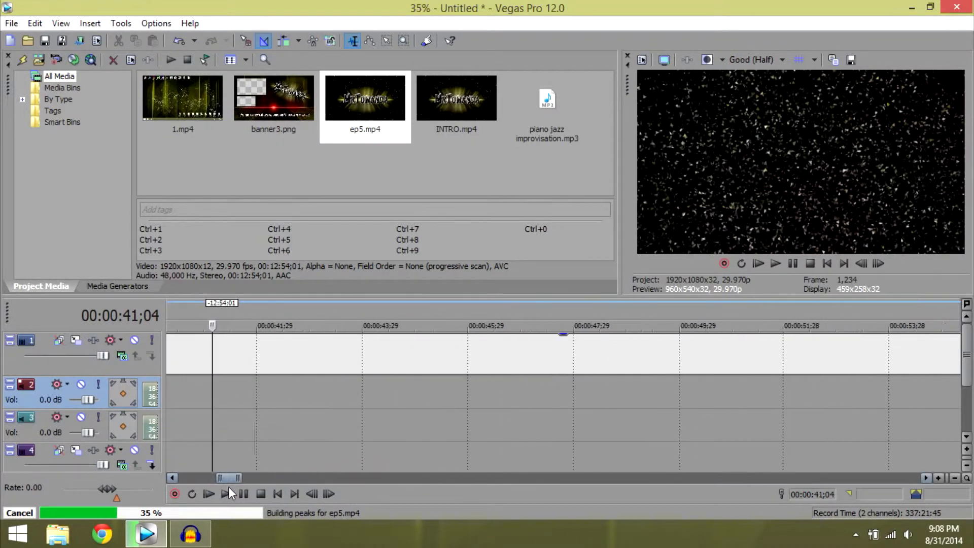
left_click(564, 355)
left_click(470, 350)
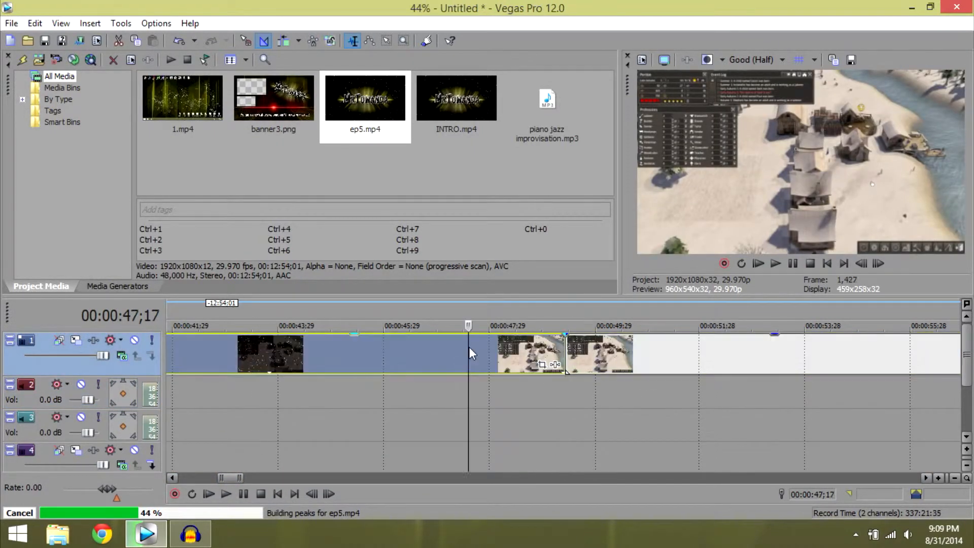
key("Delete")
left_click_drag(597, 351, 427, 430)
Cut off the ep5.mp4 clip at the banner's end and fade out its last two seconds.
left_click_drag(208, 479, 221, 478)
left_click(356, 420)
left_click(360, 422)
key("s")
left_click(381, 423)
key("Delete")
left_click_drag(358, 405, 258, 400)
Set the pan/crop width of the ep5.mp4 clip to 7,750.
left_click(206, 423)
left_click(232, 426)
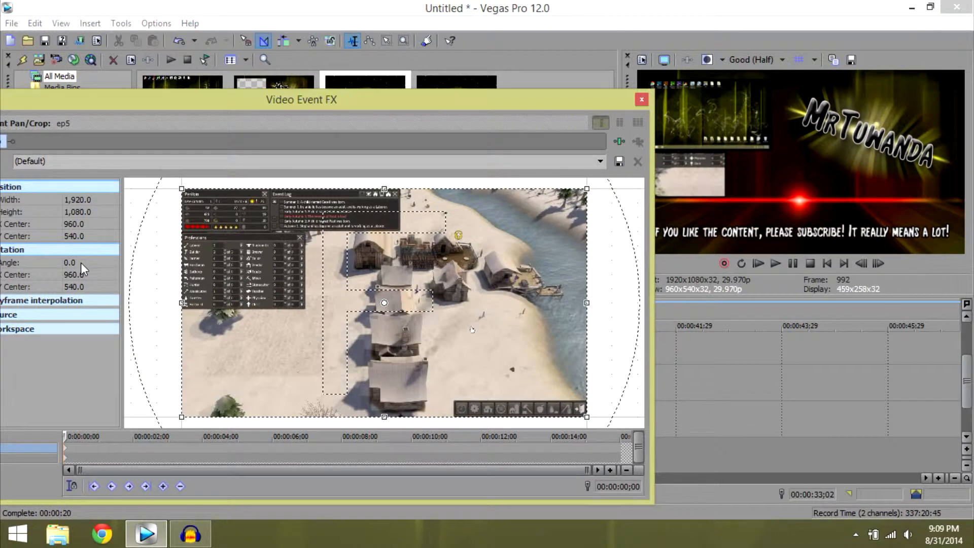
left_click(83, 196)
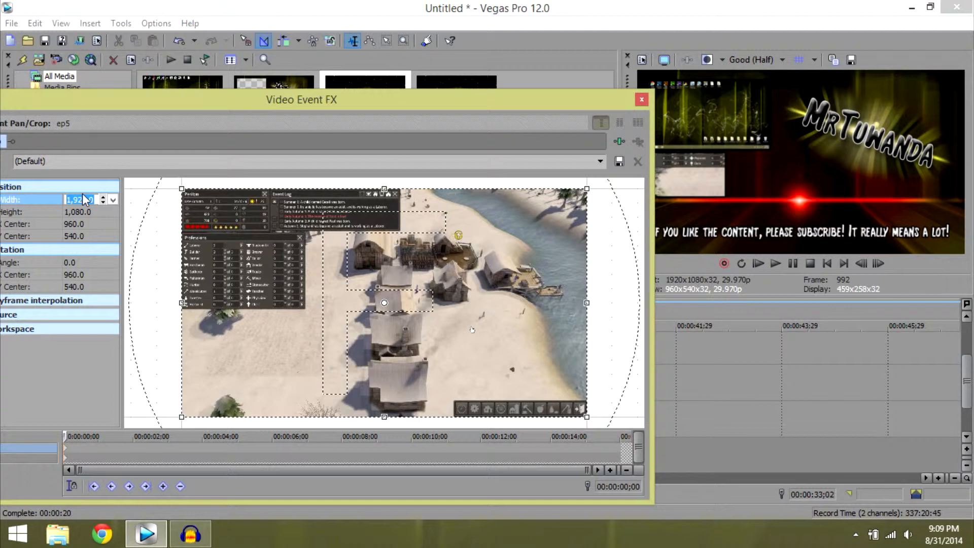
type("7750")
key("Return")
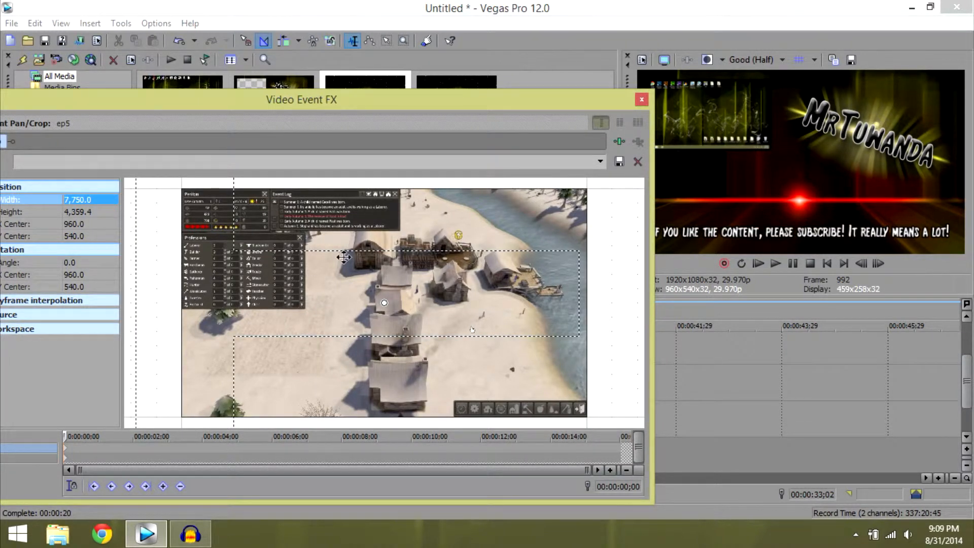
left_click(641, 100)
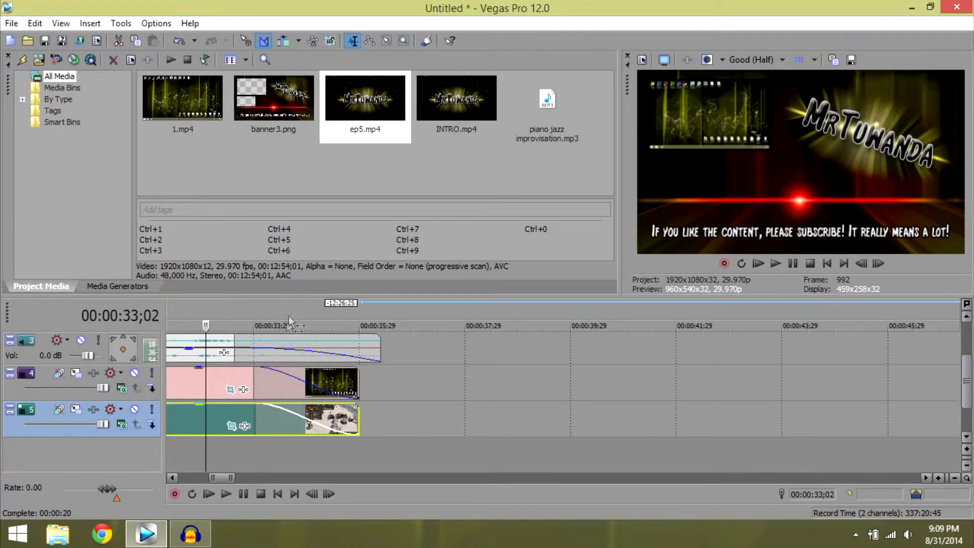
Position the ep5.mp4 frame in the banner's smaller opening at X center 3,742.8 and Y center 267.5.
left_click_drag(966, 379, 965, 366)
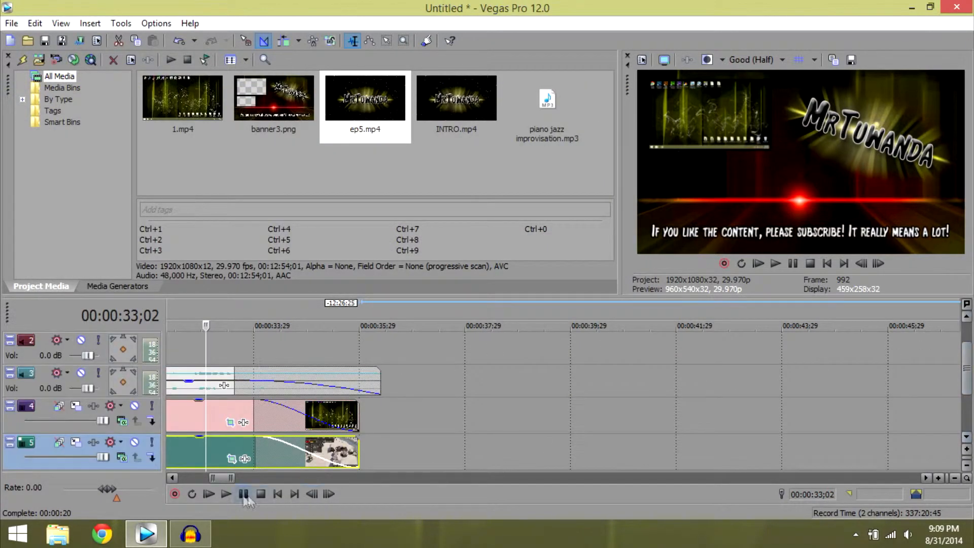
left_click_drag(218, 475, 210, 474)
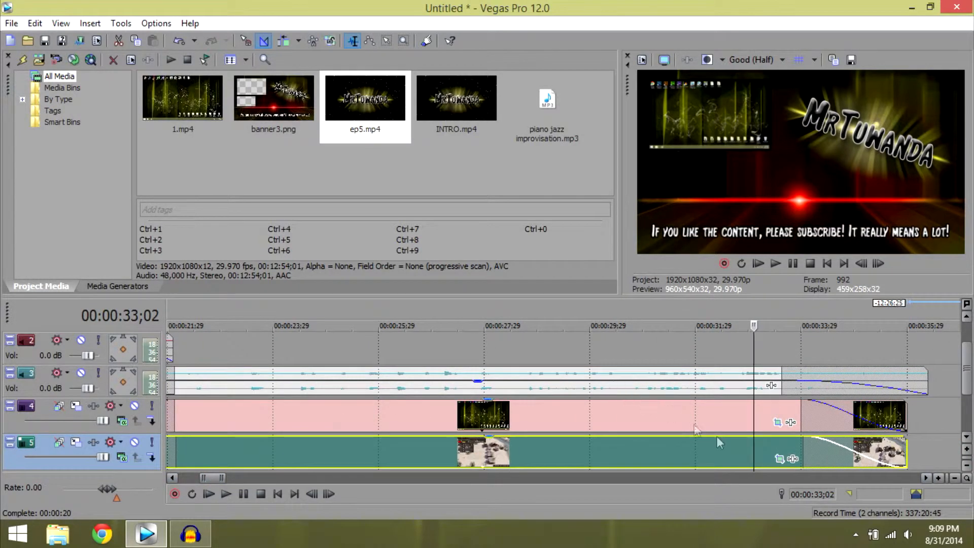
left_click(785, 461)
left_click(773, 450)
left_click(779, 459)
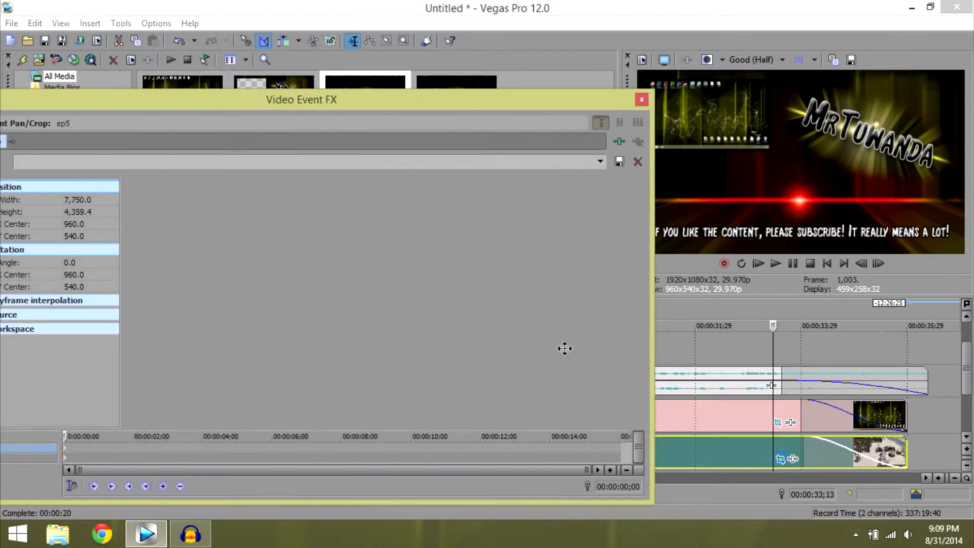
left_click_drag(365, 258, 410, 290)
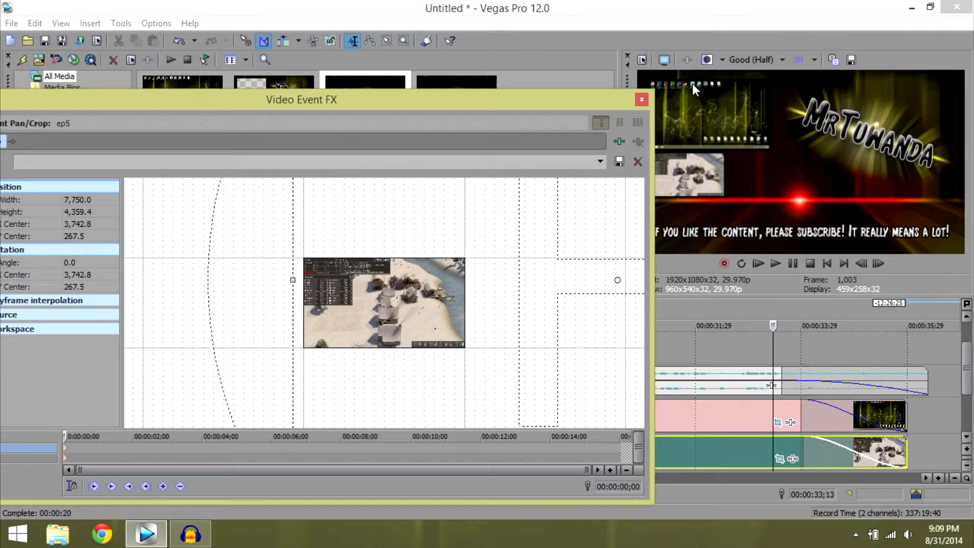
left_click(641, 100)
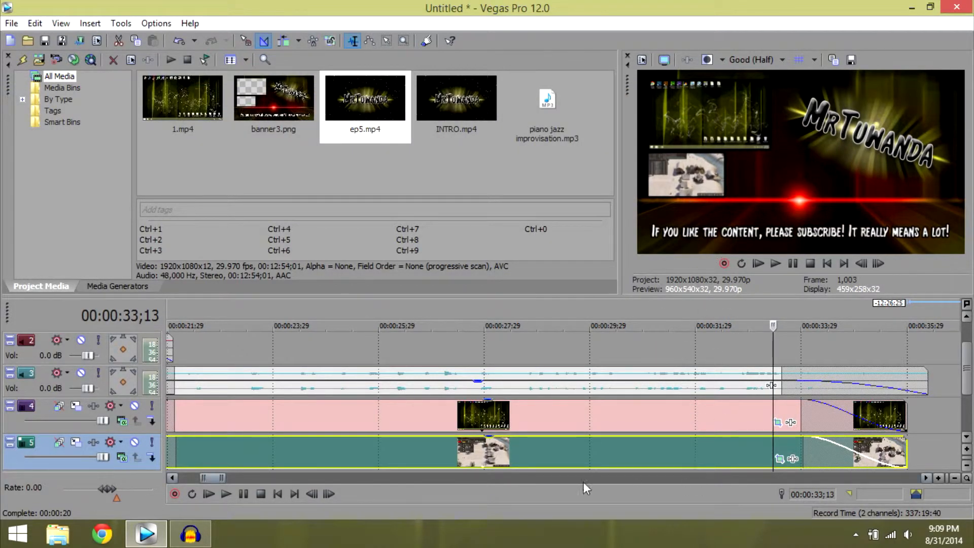
Insert two new video tracks above the banner's track.
left_click_drag(214, 477, 228, 476)
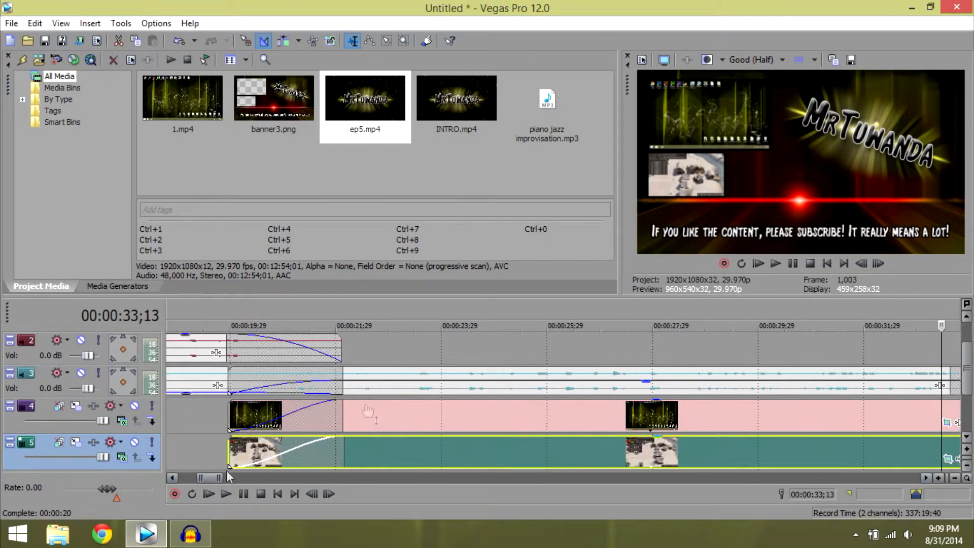
left_click(966, 317)
left_click_drag(215, 477, 228, 489)
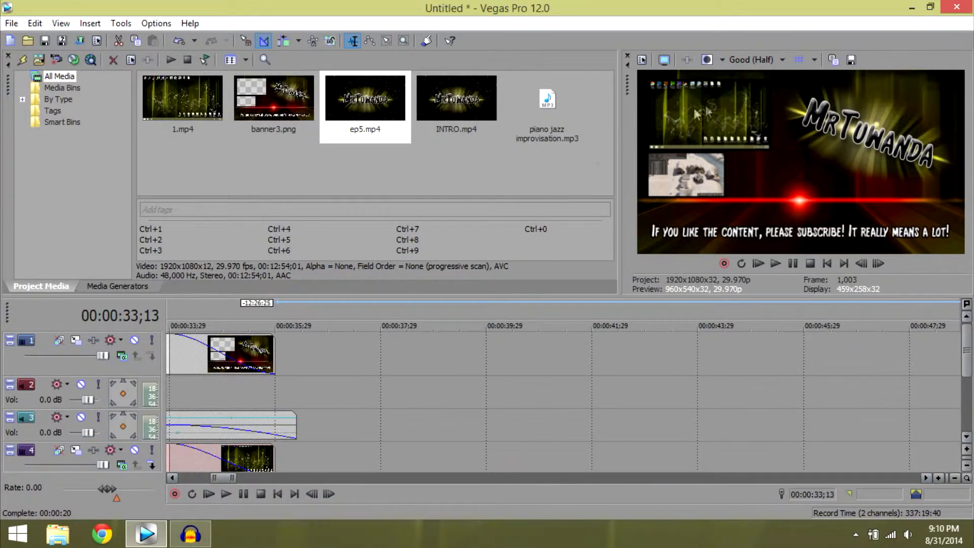
left_click(348, 356)
right_click(348, 356)
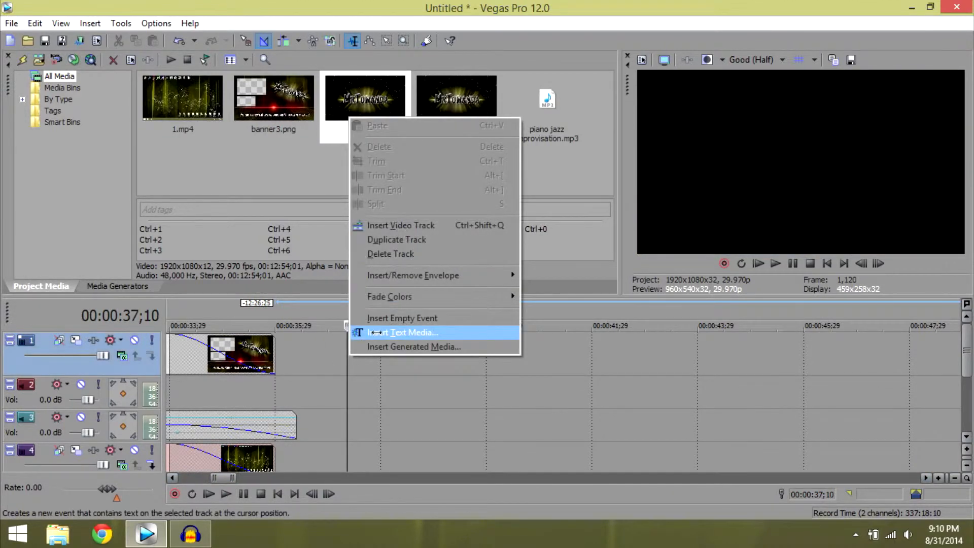
left_click(398, 225)
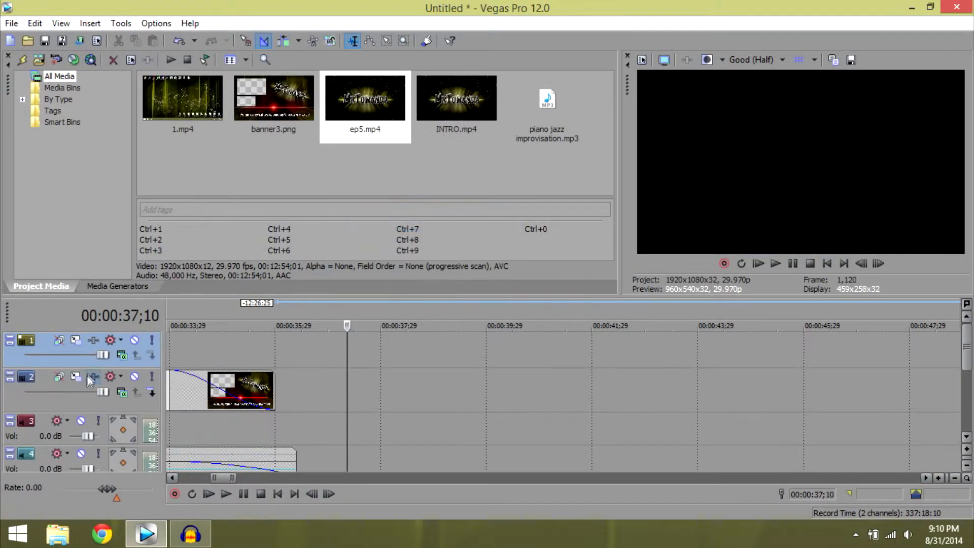
right_click(348, 357)
left_click(400, 221)
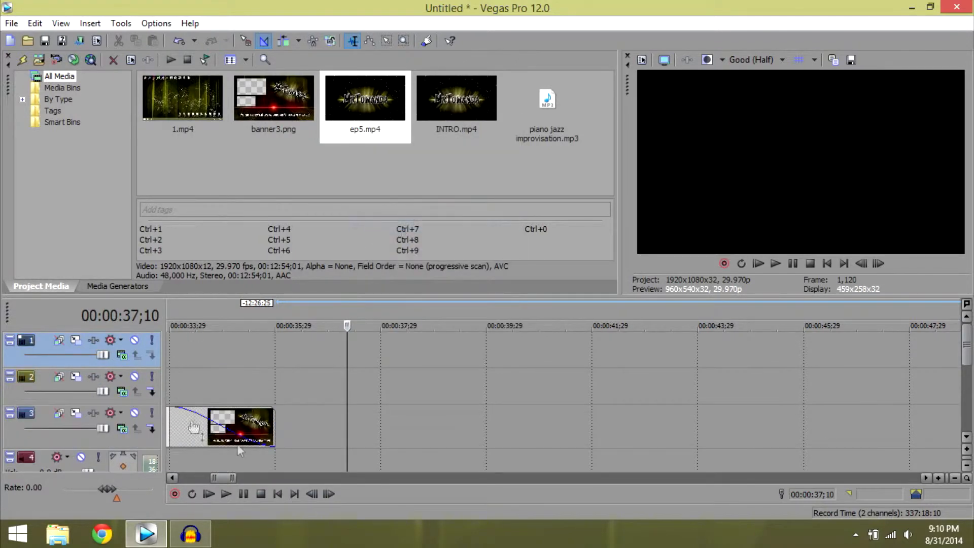
Insert a text media event on the second track at the start of the end banner.
left_click_drag(222, 478, 209, 475)
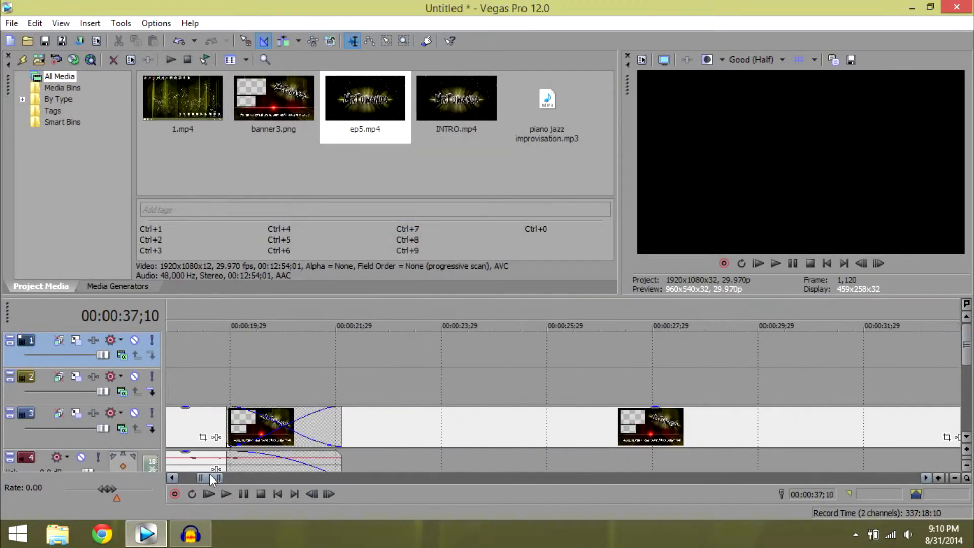
right_click(228, 381)
left_click(284, 372)
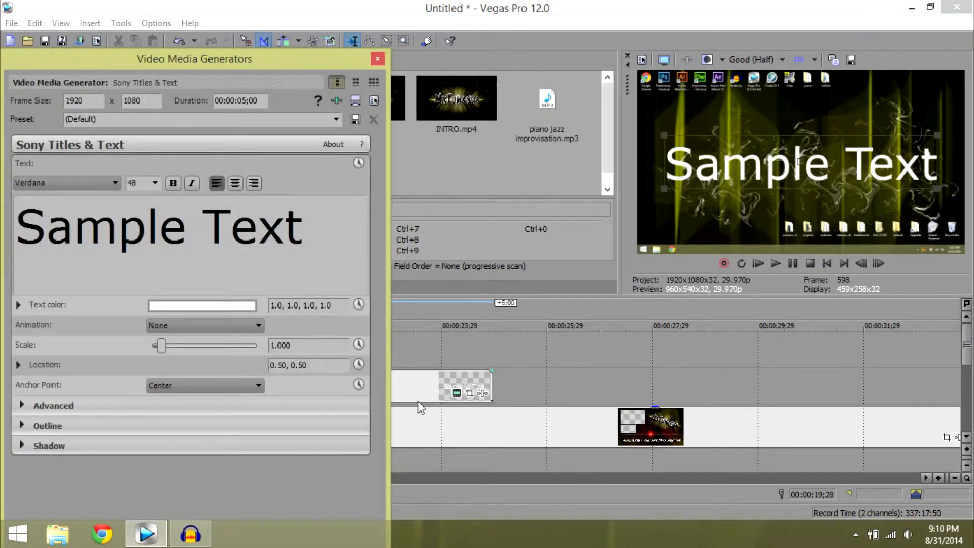
left_click(412, 385)
Try the normal text preset and place the text over the banner's larger opening at location 0.22, 0.74.
left_click(336, 119)
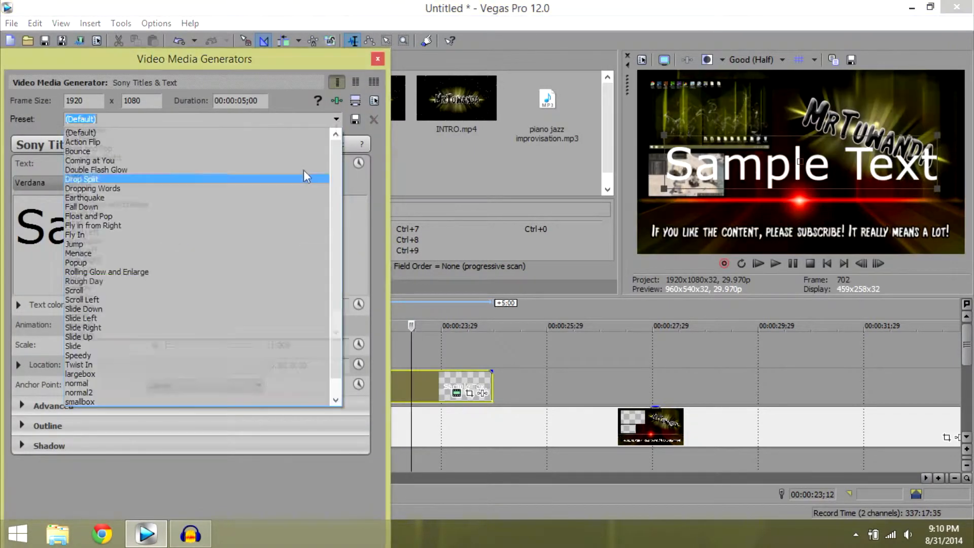
left_click(131, 381)
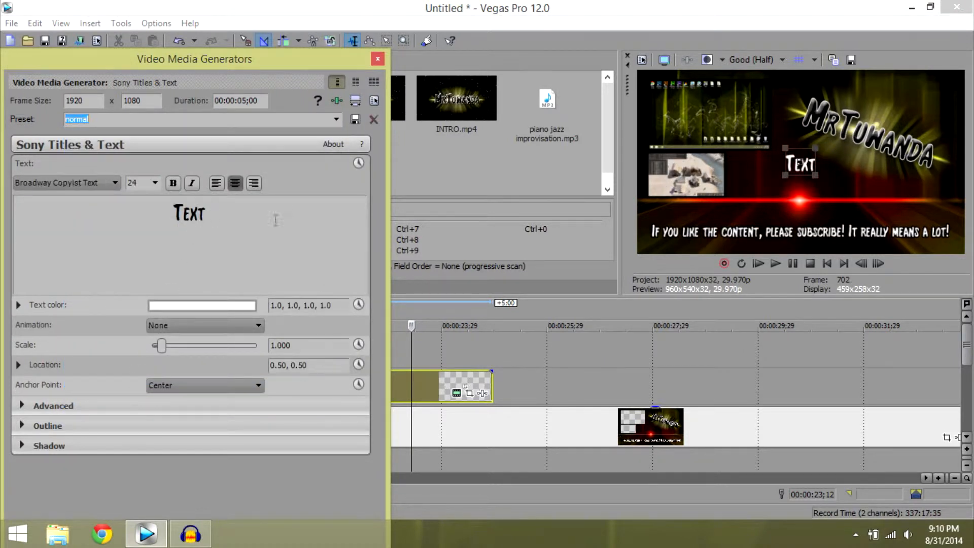
left_click_drag(808, 166, 721, 126)
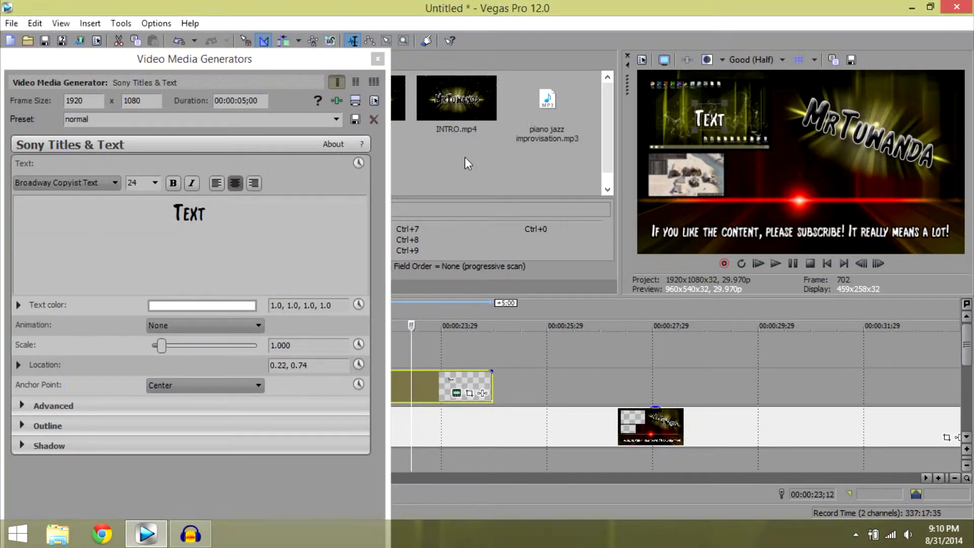
Apply the largebox preset to the text and replace its wording with "More Tutorials" on two lines.
left_click(335, 119)
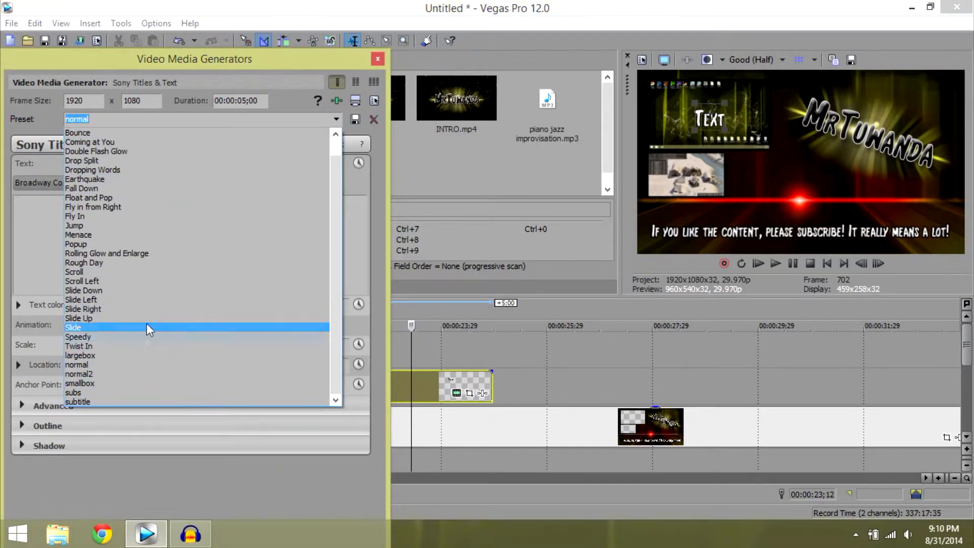
left_click(143, 355)
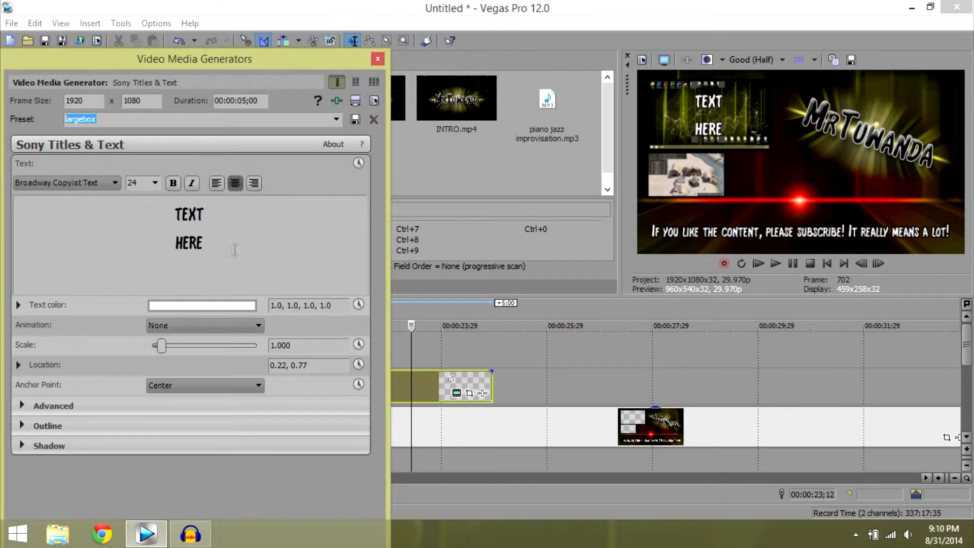
key("ctrl+a")
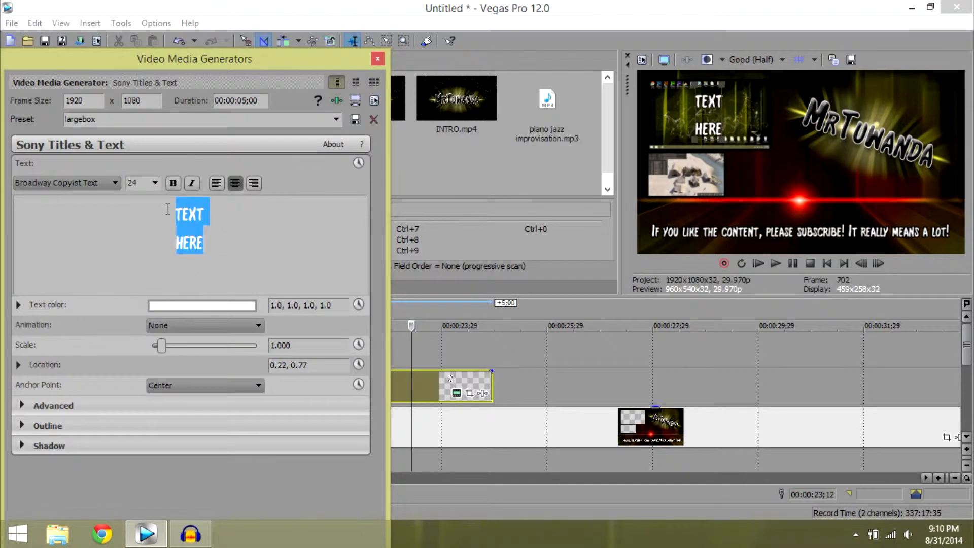
type("More")
key("Return")
type("Tutorials")
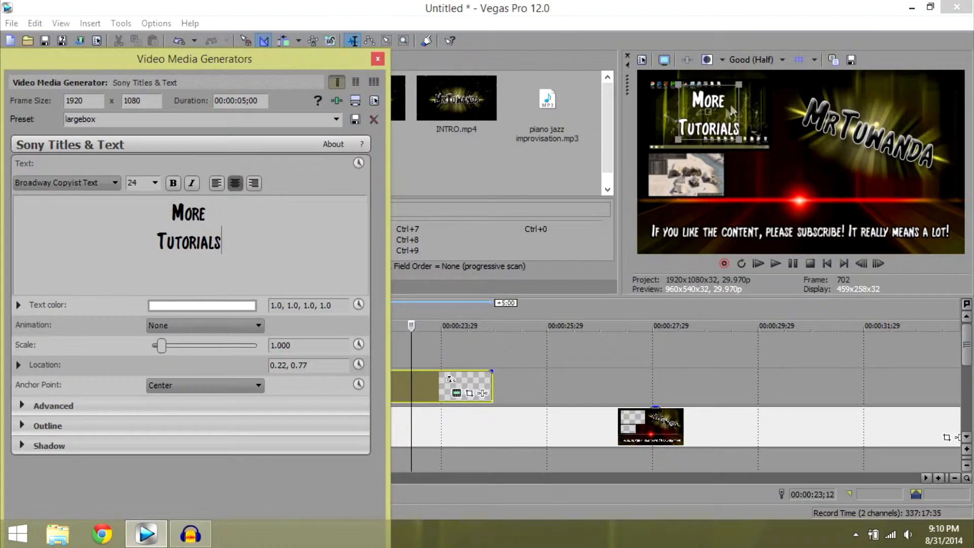
left_click(379, 59)
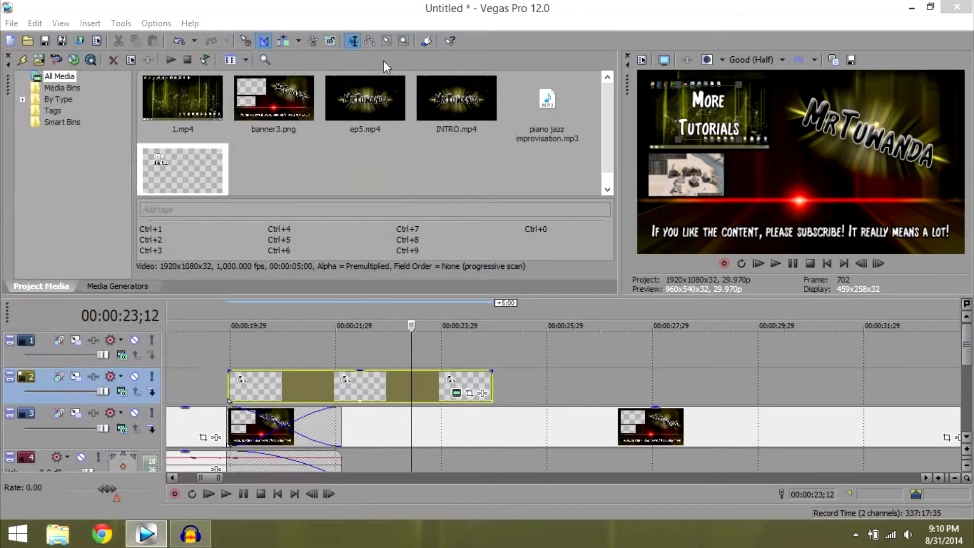
Extend the "More Tutorials" text to the banner's end, with about two-second fades at its start and end.
left_click_drag(226, 374, 340, 374)
left_click_drag(495, 388, 846, 430)
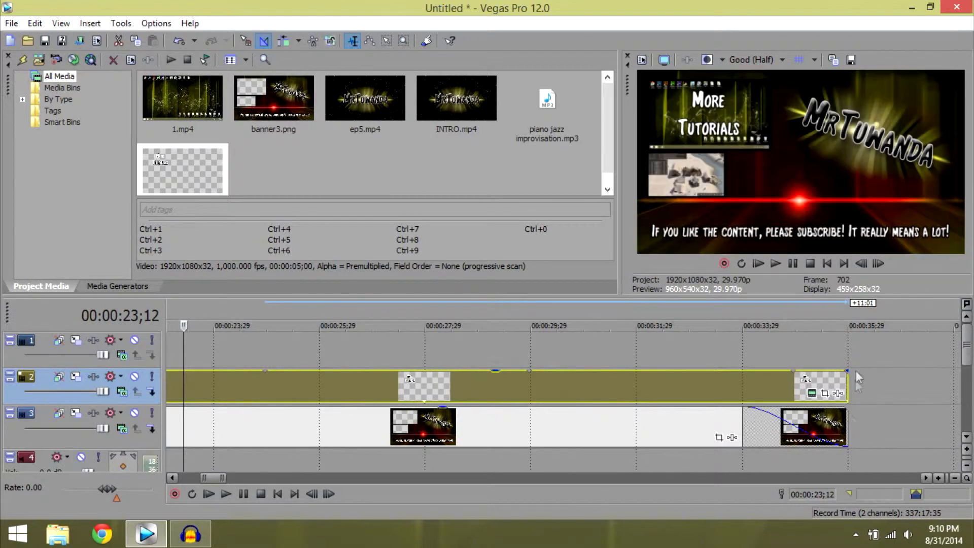
left_click_drag(845, 370, 742, 390)
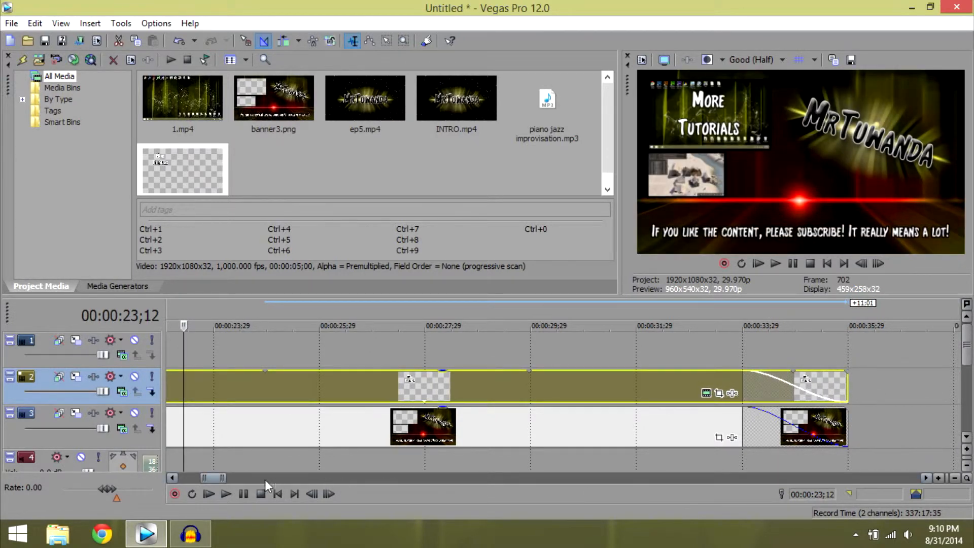
Insert a text media event on the top track at the banner's start, using the smallbox preset.
left_click_drag(212, 478, 206, 479)
left_click(296, 354)
right_click(296, 349)
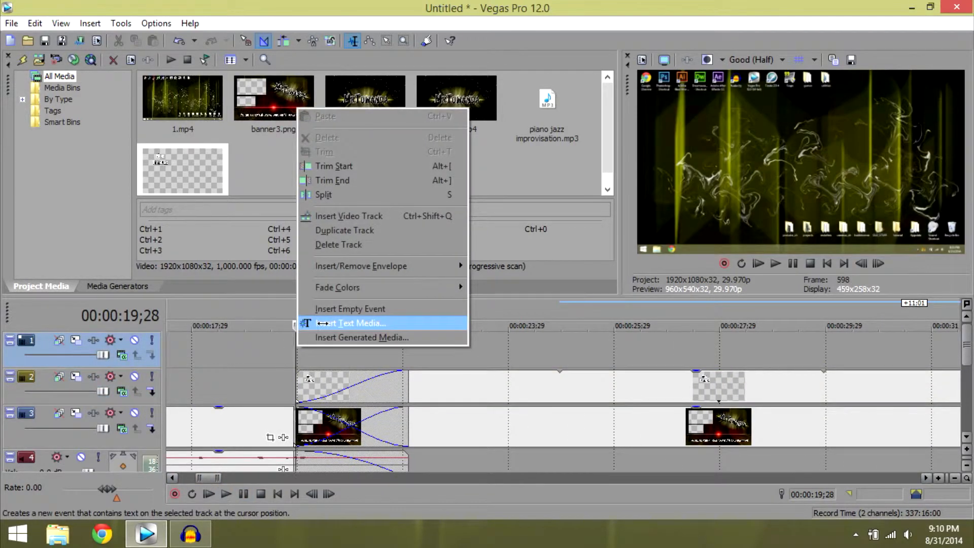
left_click(334, 322)
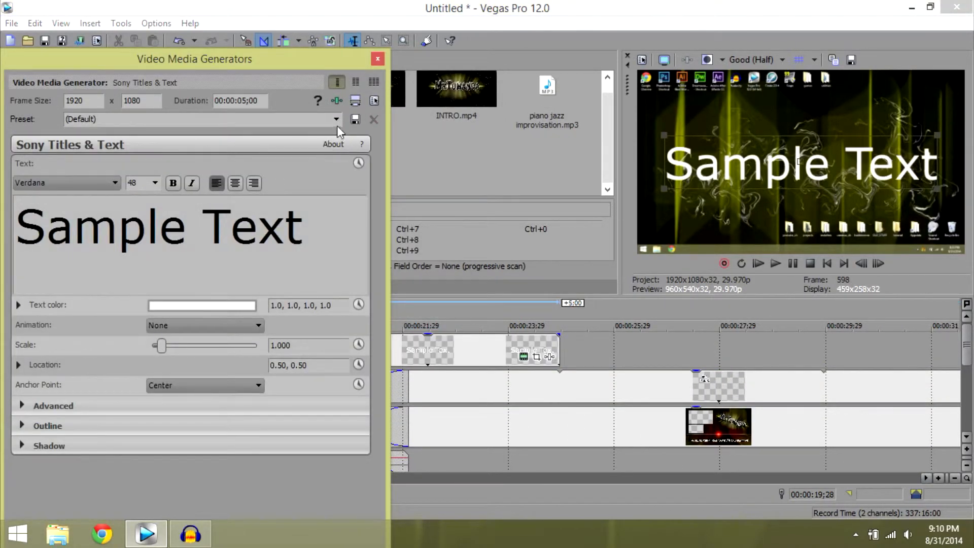
left_click(336, 124)
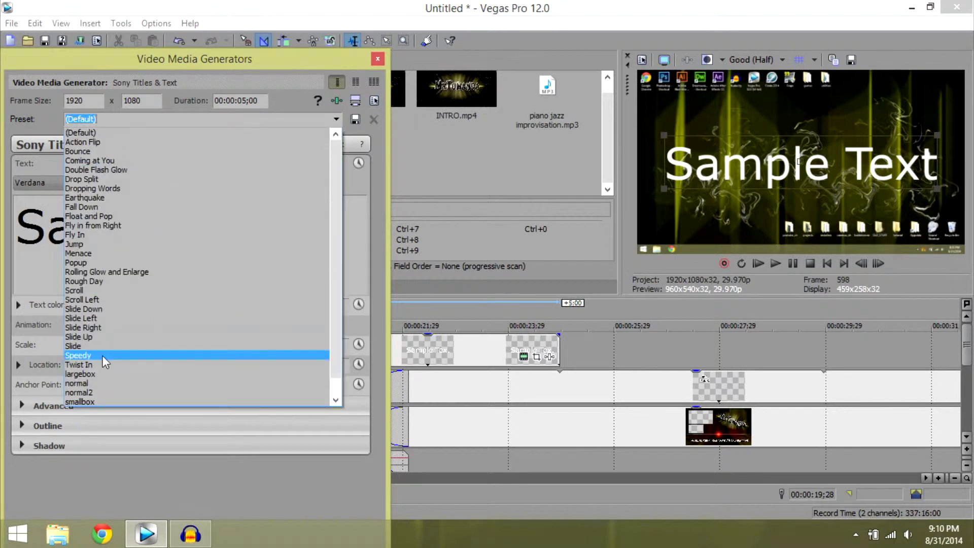
left_click(106, 401)
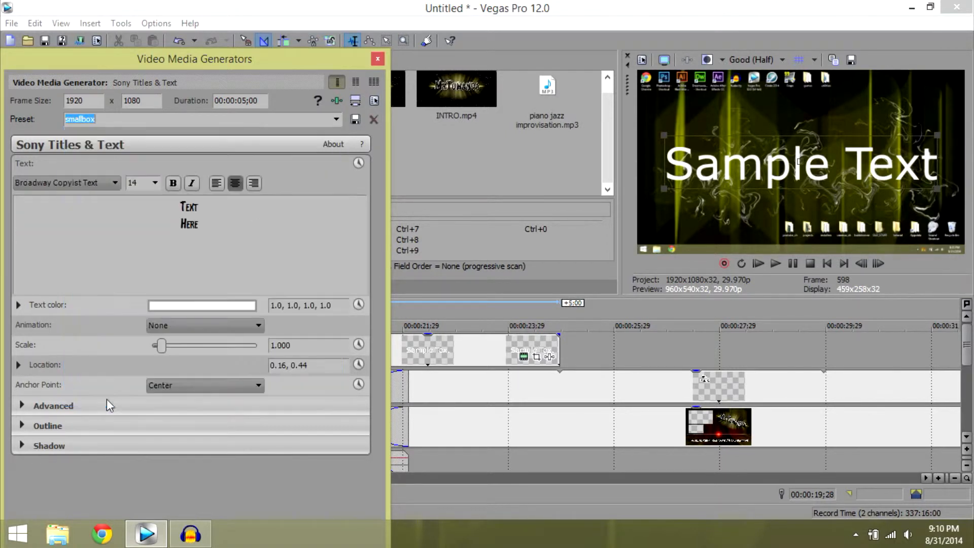
Replace the smallbox text with "Banished" and "Ep. 6" on two lines.
left_click(228, 233)
key("ctrl+a")
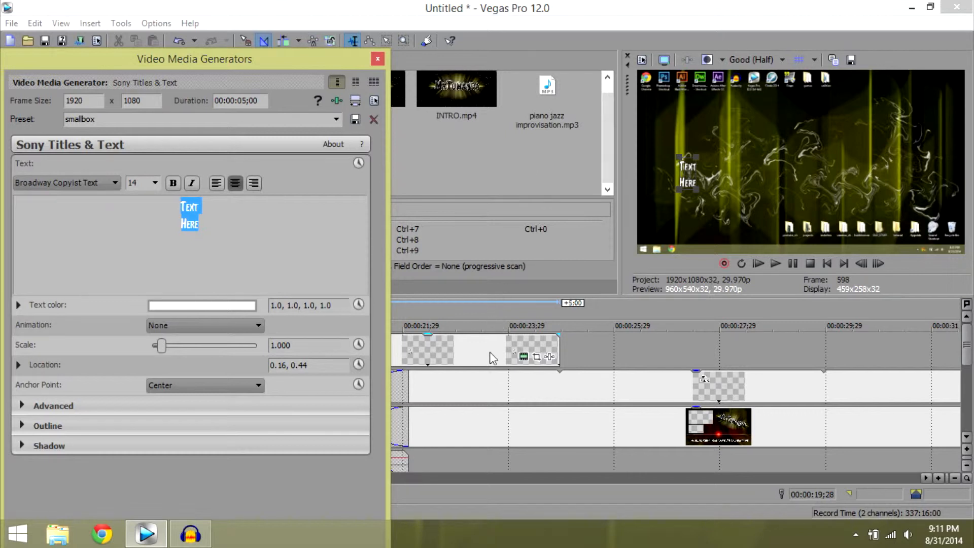
left_click(487, 382)
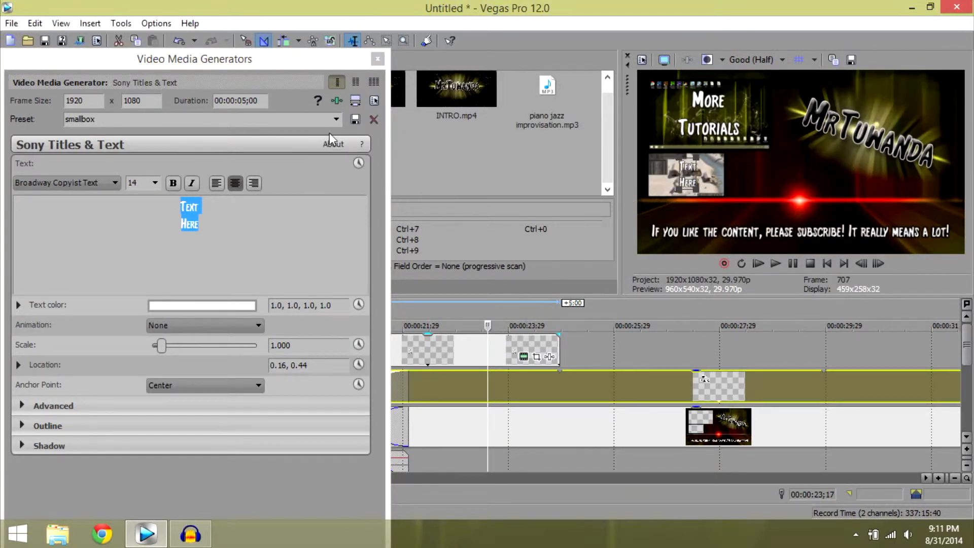
left_click_drag(222, 232, 158, 199)
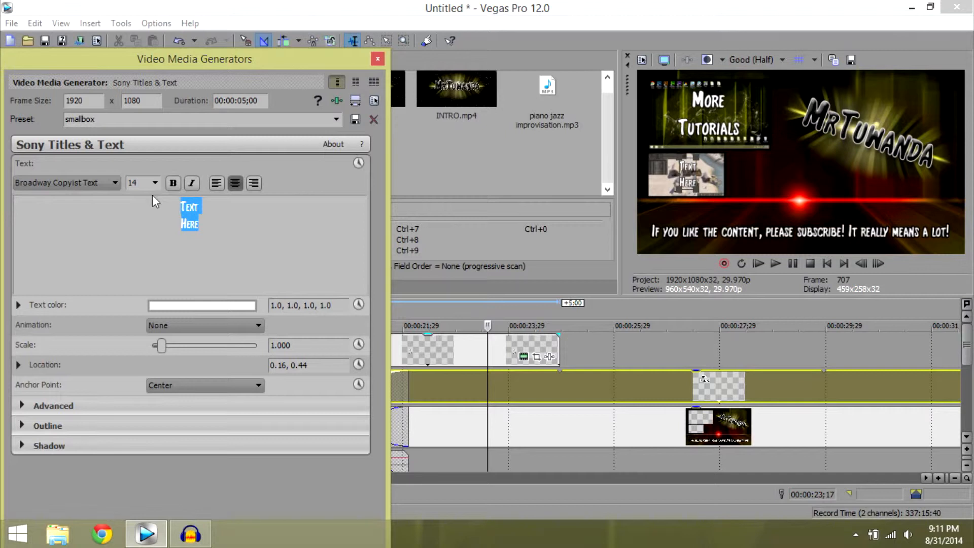
type("Banished")
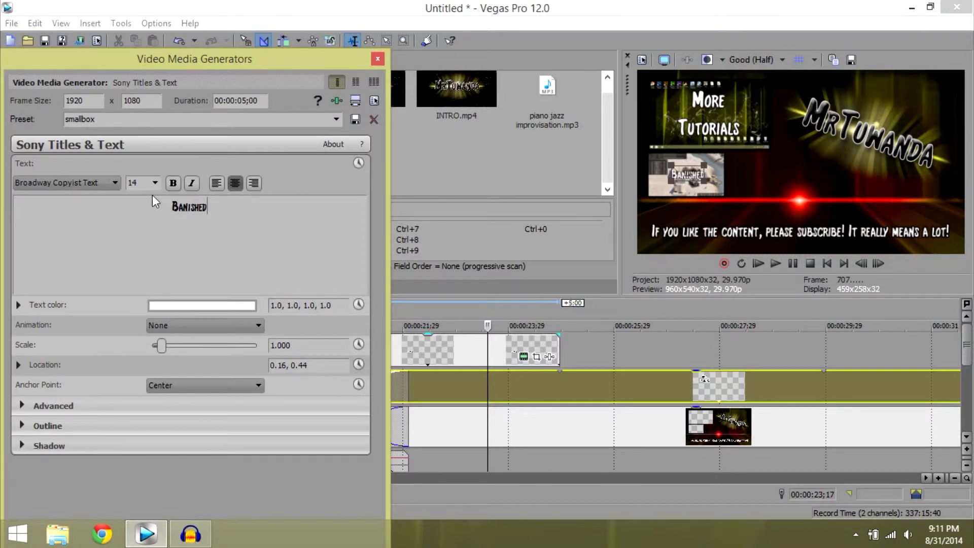
key("Return")
type("Ep. 6")
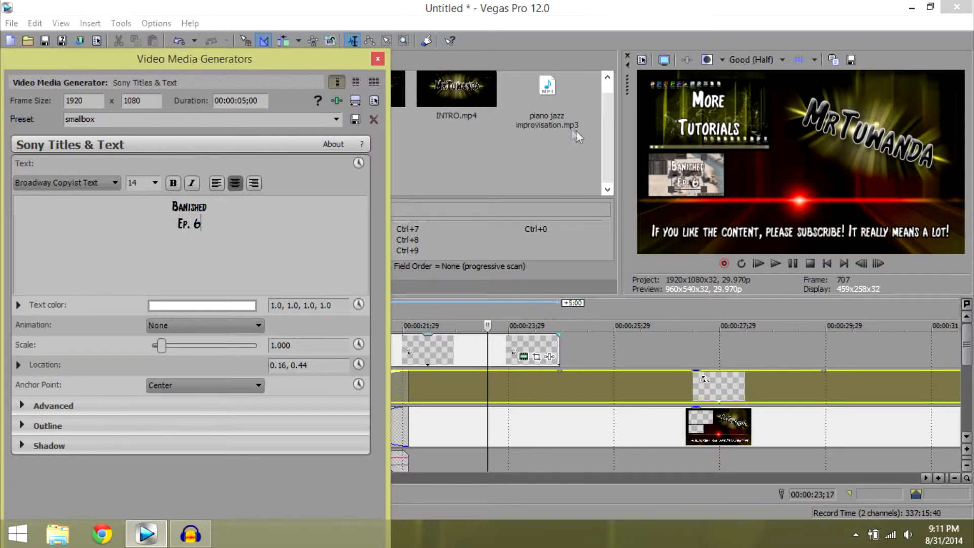
left_click(376, 60)
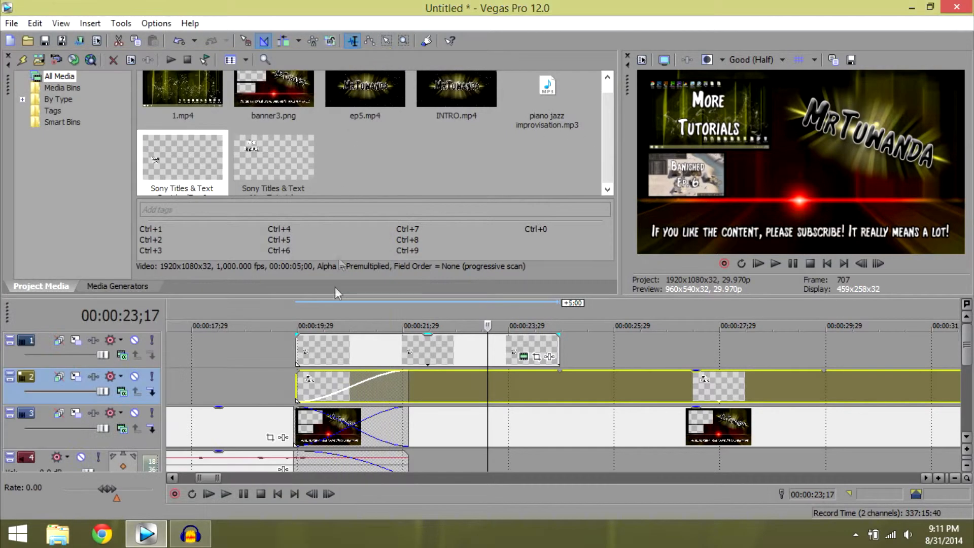
Extend the "Banished Ep. 6" text to the banner's end, with about two-second fades at its start and end.
left_click_drag(297, 335, 408, 359)
left_click_drag(560, 350, 904, 400)
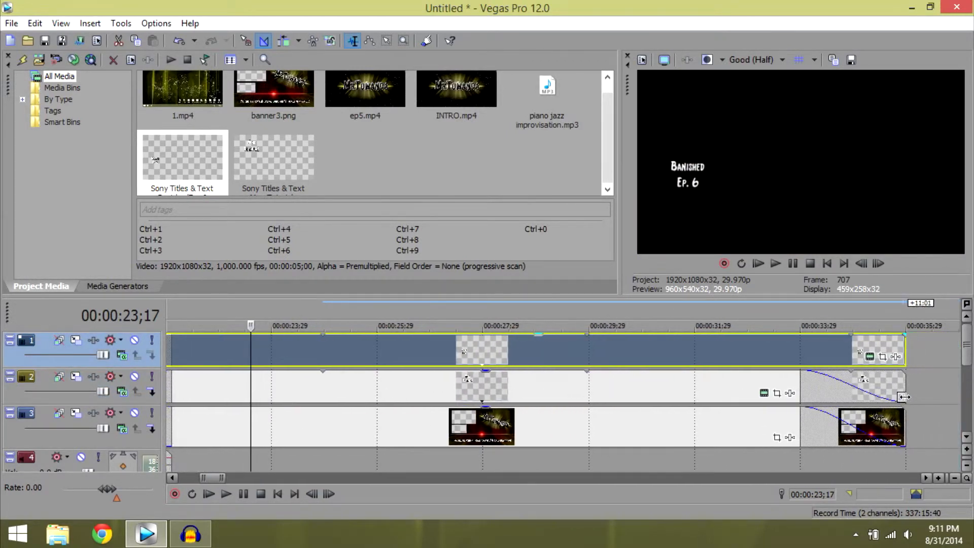
left_click_drag(904, 335, 805, 339)
left_click(695, 356)
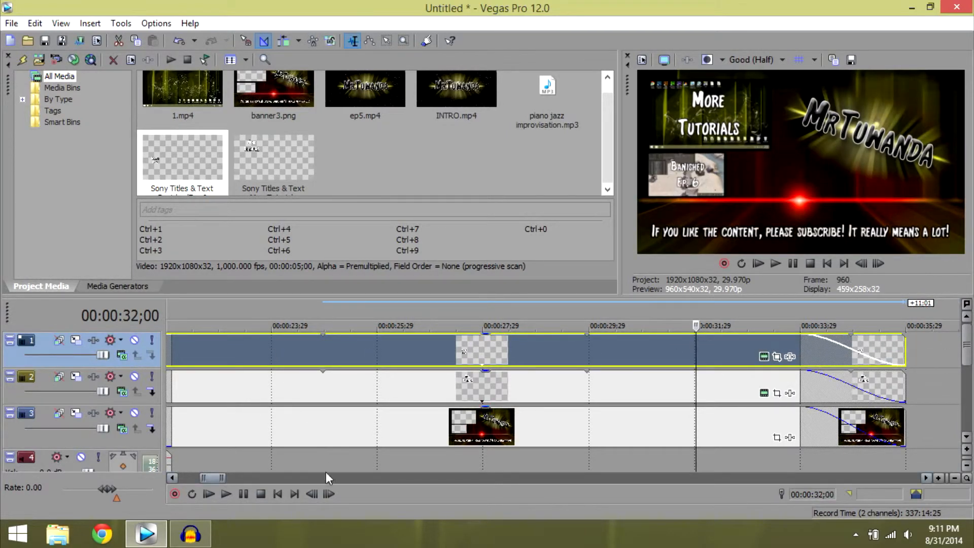
Play back the transition from the recording into the end banner to check the clips and text fades.
left_click_drag(212, 483, 208, 480)
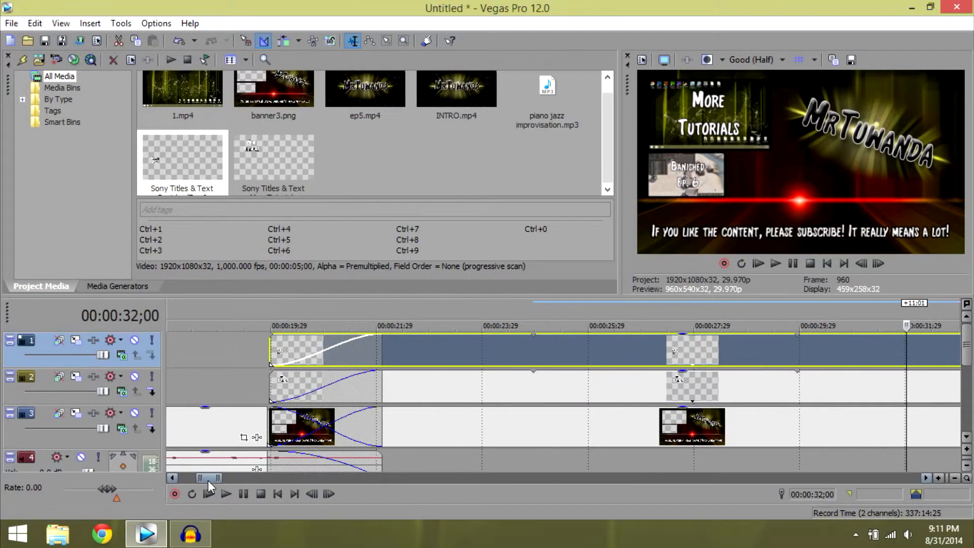
left_click(225, 363)
left_click(776, 262)
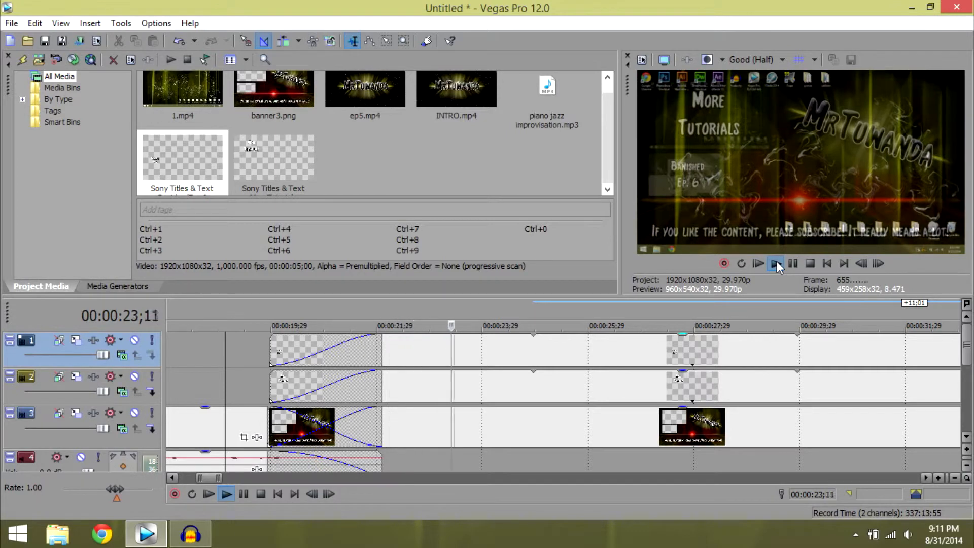
left_click(793, 266)
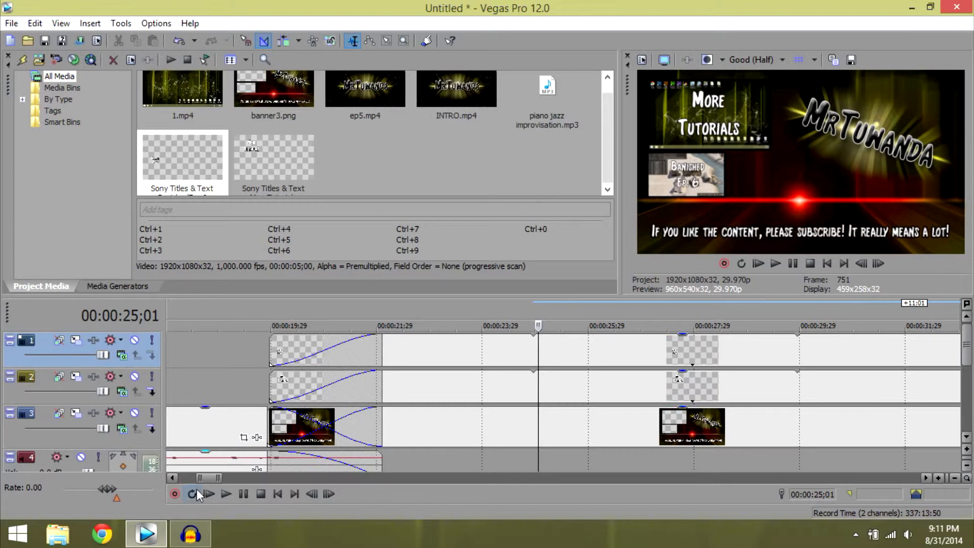
Enter ep2 as the output name in the Render As settings and cancel without rendering.
left_click_drag(209, 479, 198, 478)
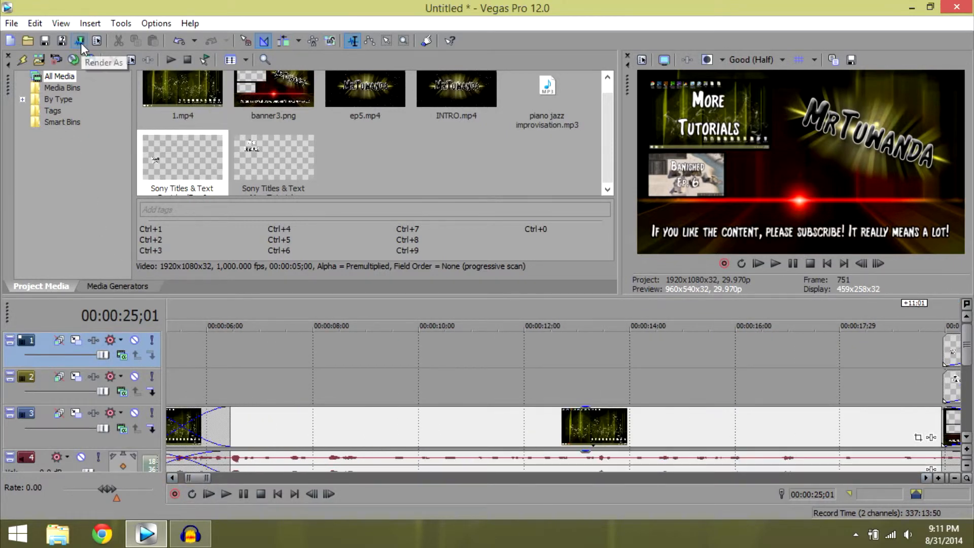
left_click(11, 23)
left_click(11, 23)
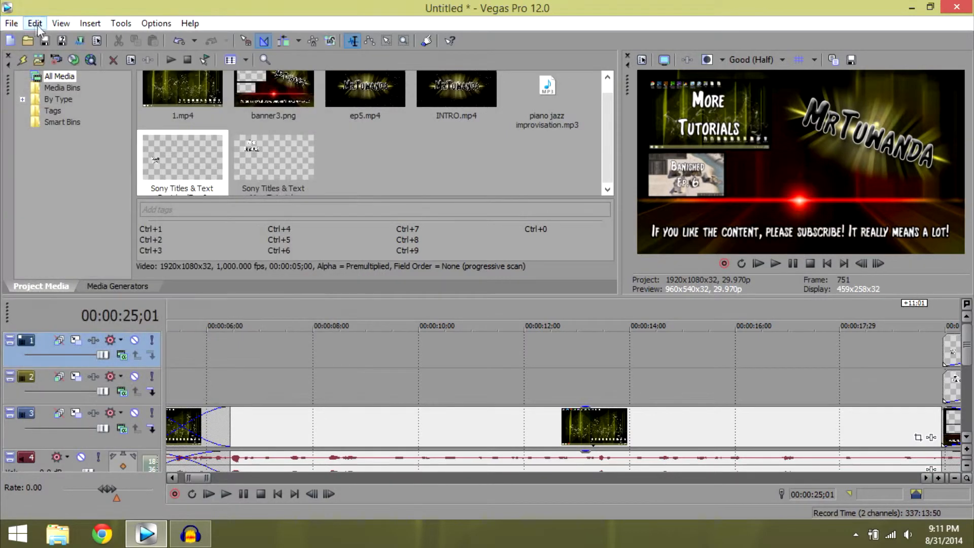
left_click(80, 41)
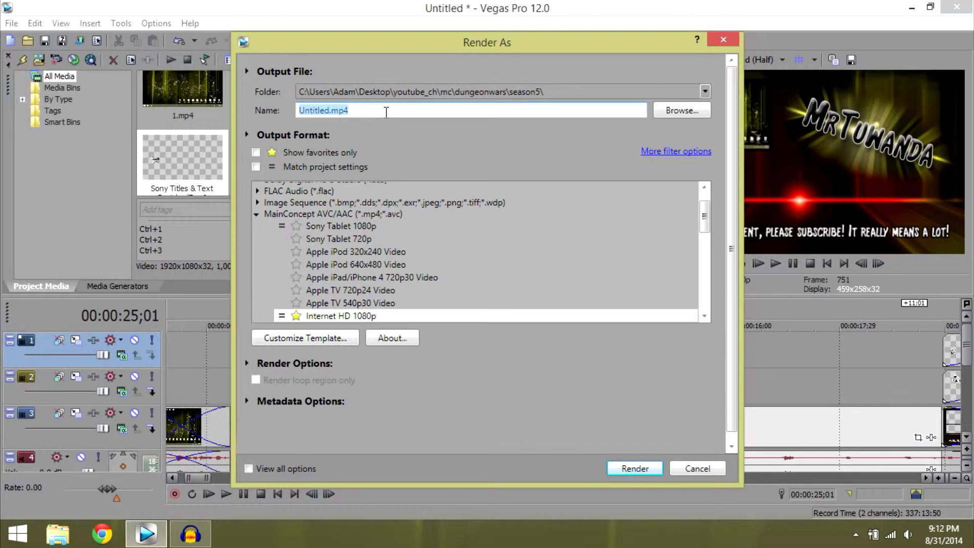
type("ep2")
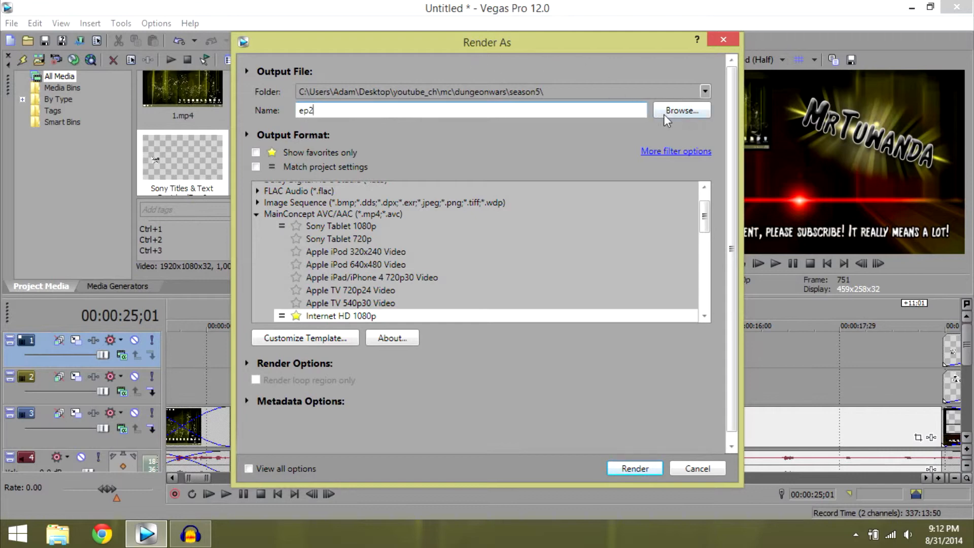
left_click(692, 468)
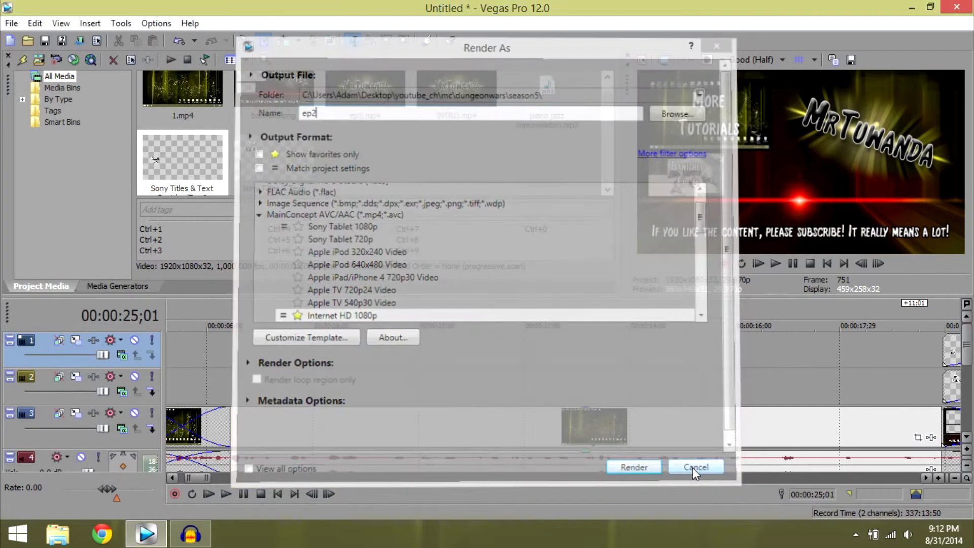